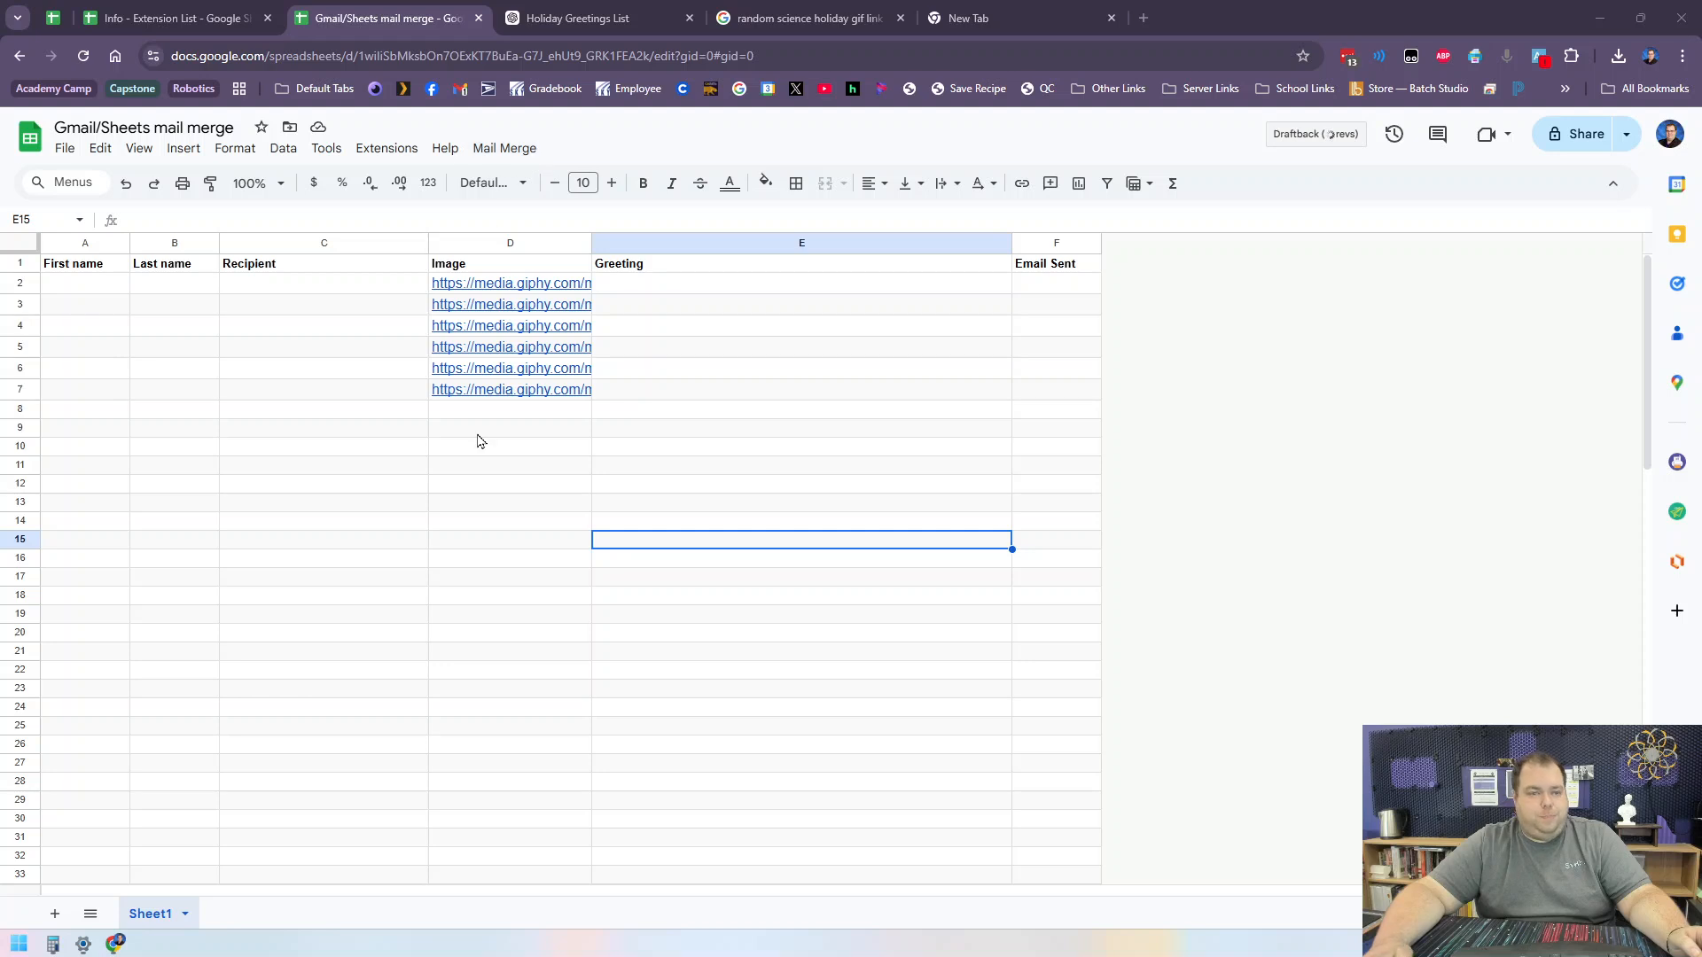
Switch to Gmail, open the Happy Holidays draft and insert the {{First name}} placeholder after "Good afternoon".
{"action": "left_click", "coordinate": [330, 502]}
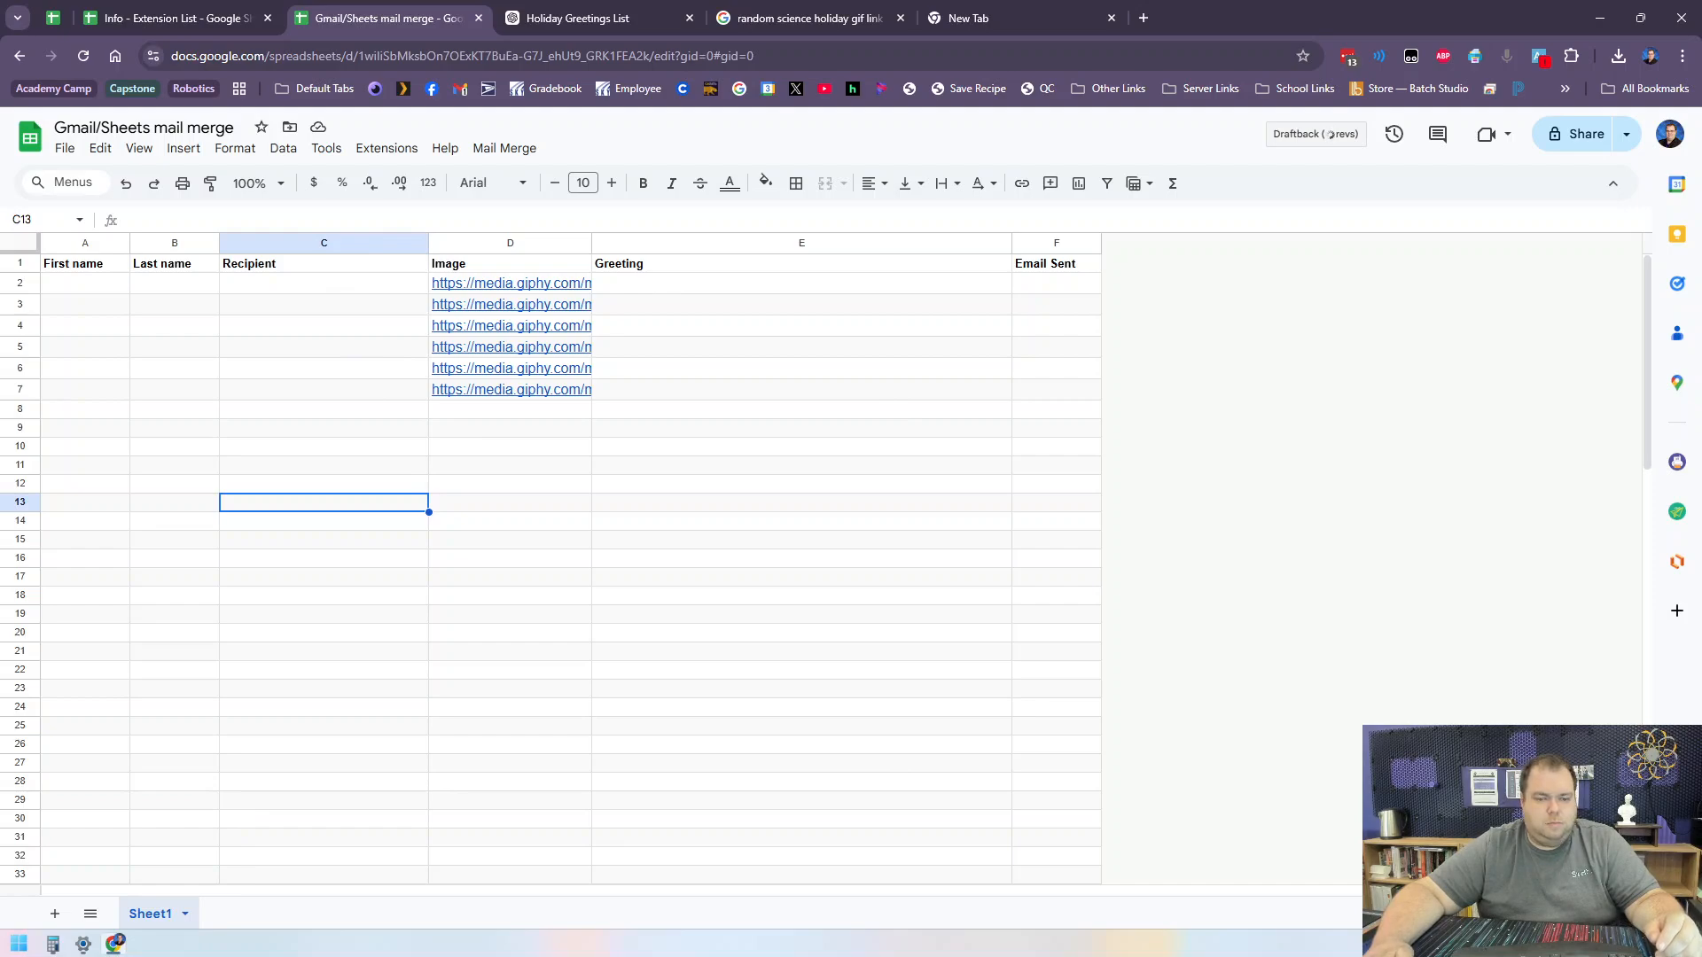
{"action": "left_click_drag", "start_coordinate": [1701, 186], "coordinate": [840, 16]}
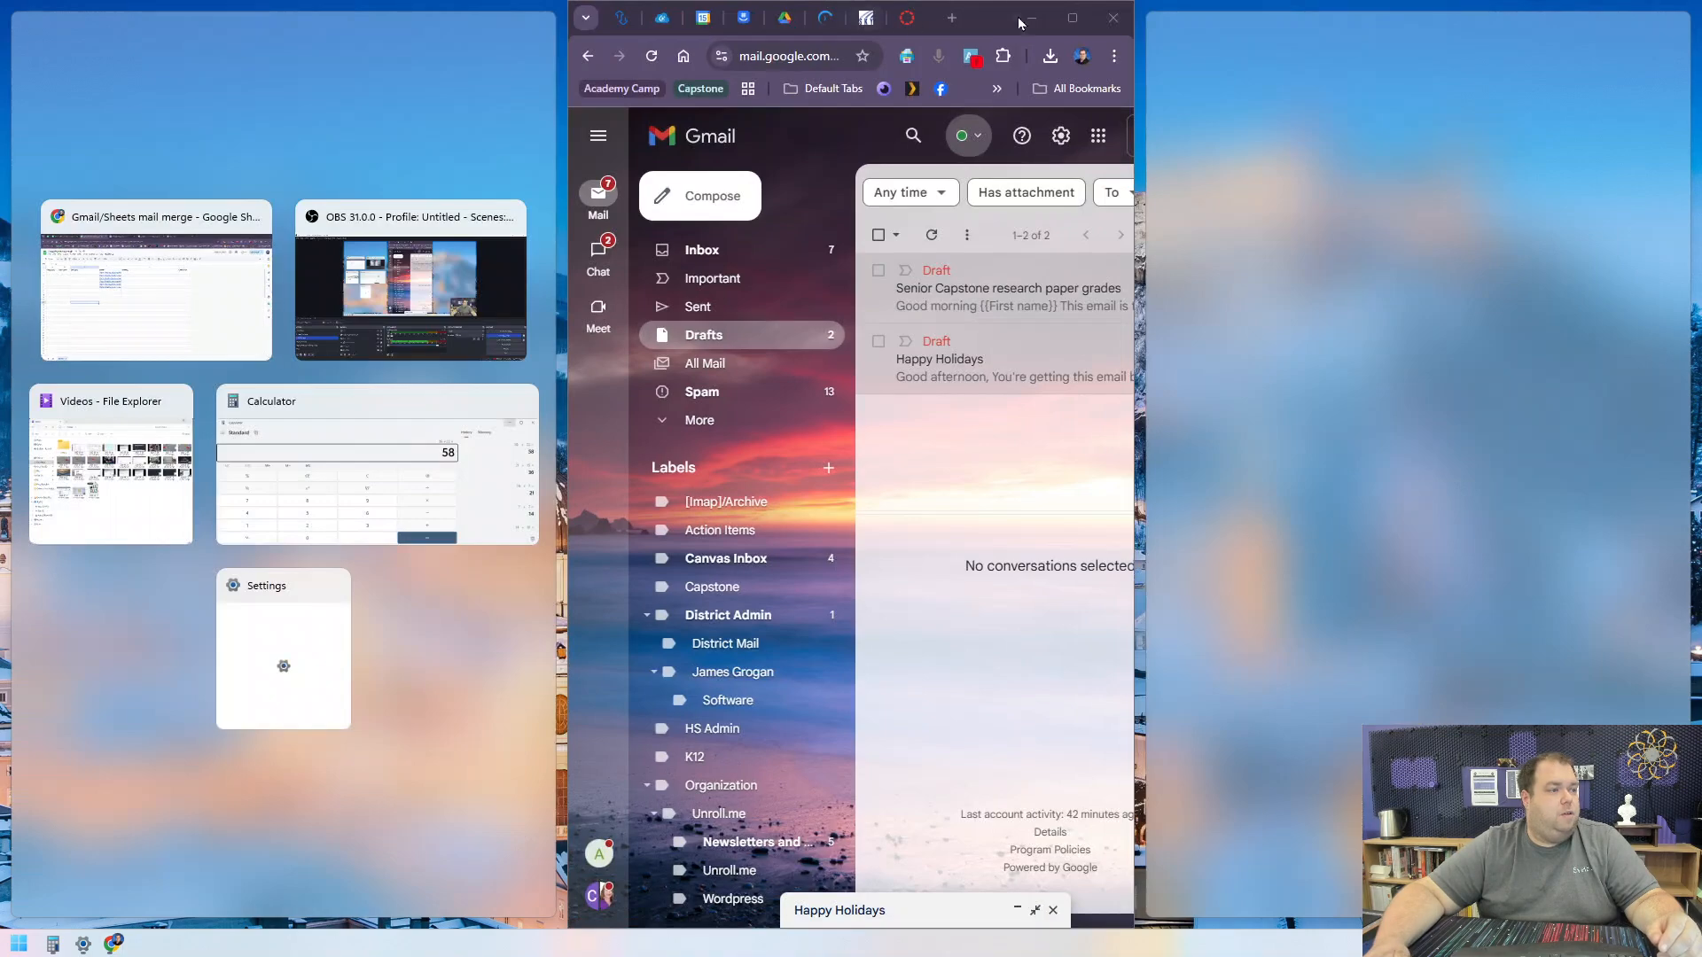
{"action": "left_click", "coordinate": [1070, 19]}
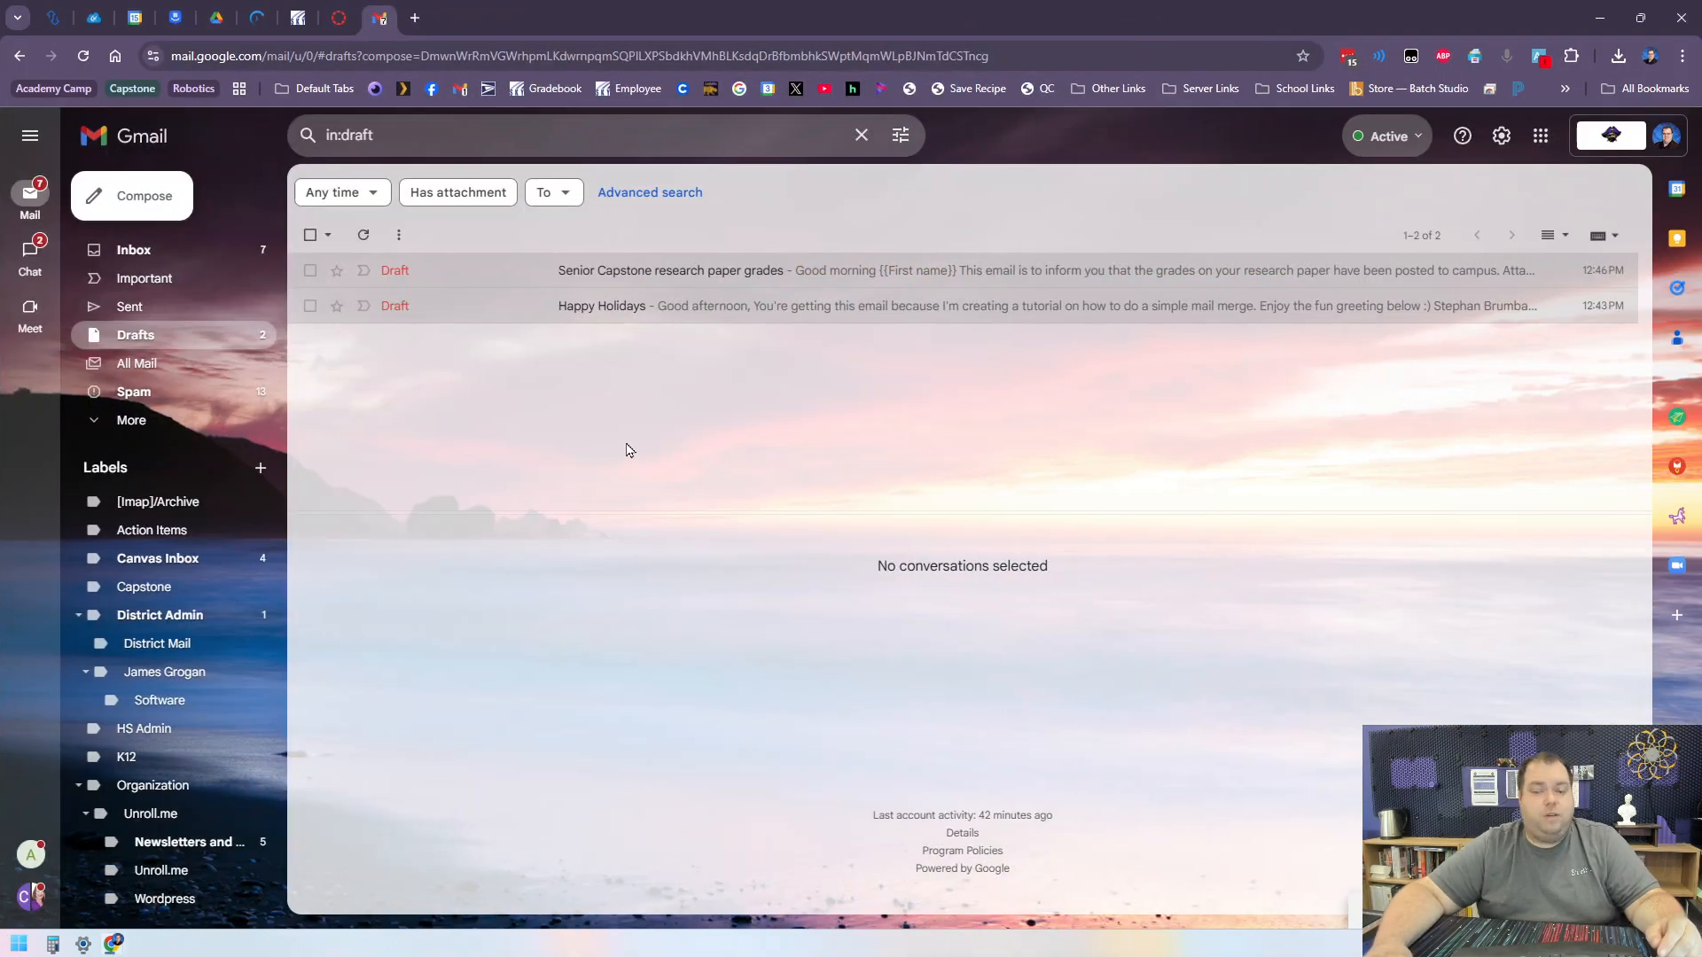
{"action": "left_click", "coordinate": [654, 311]}
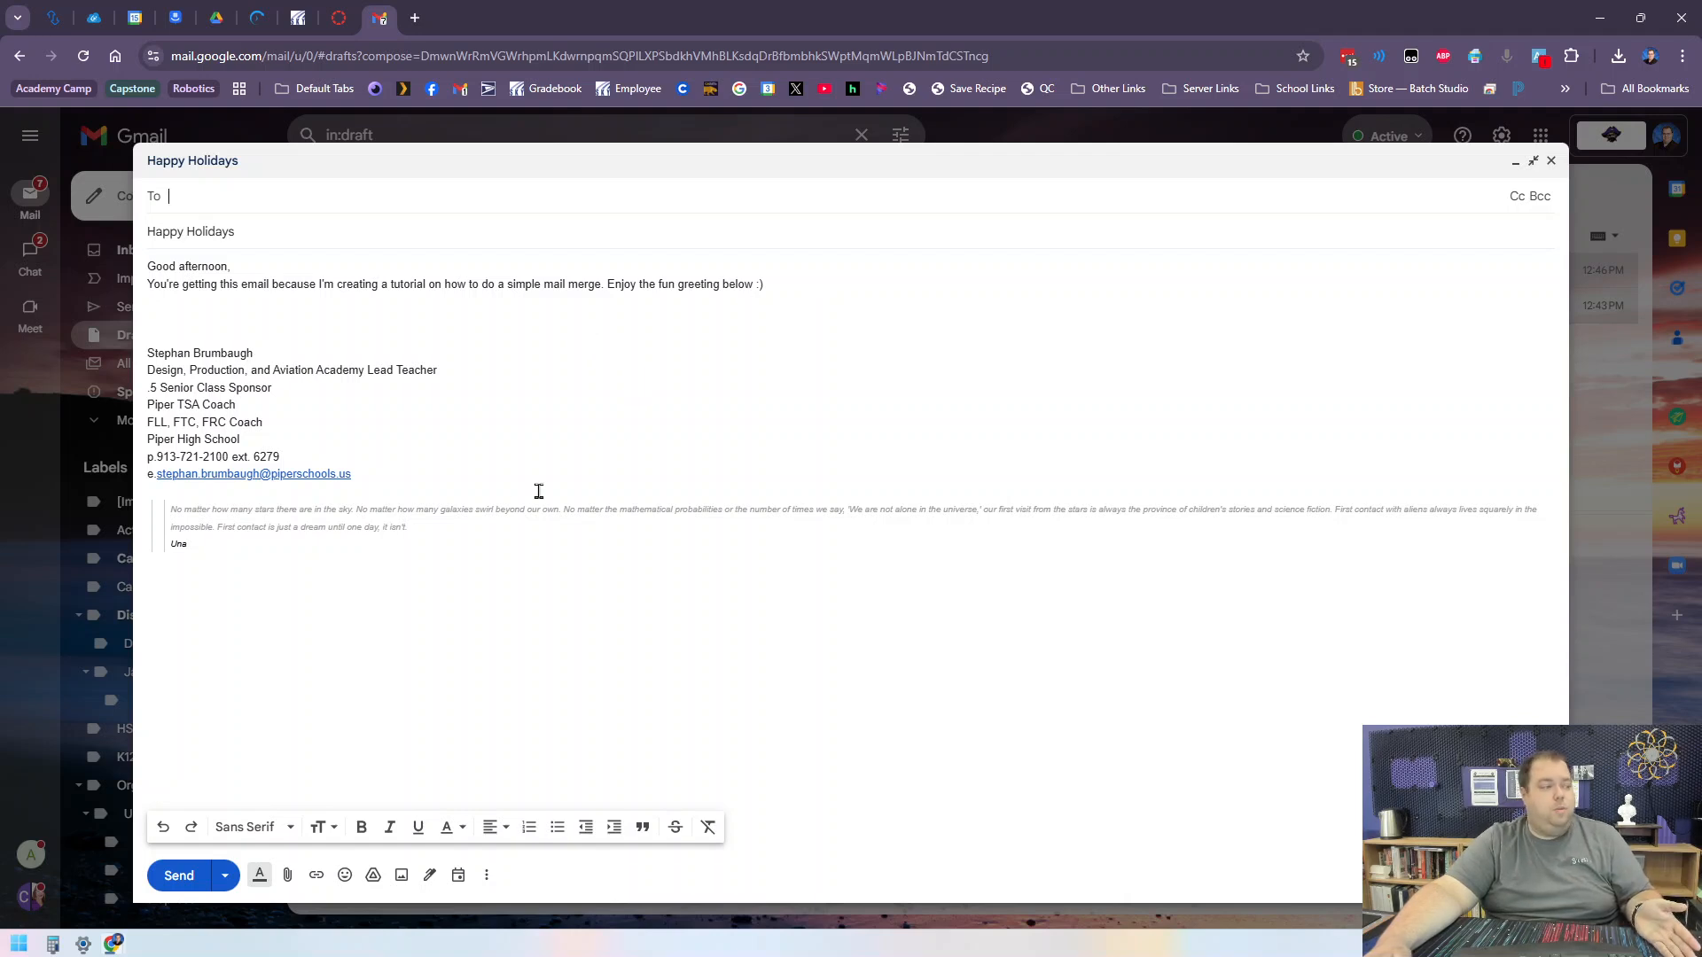
{"action": "left_click", "coordinate": [230, 268]}
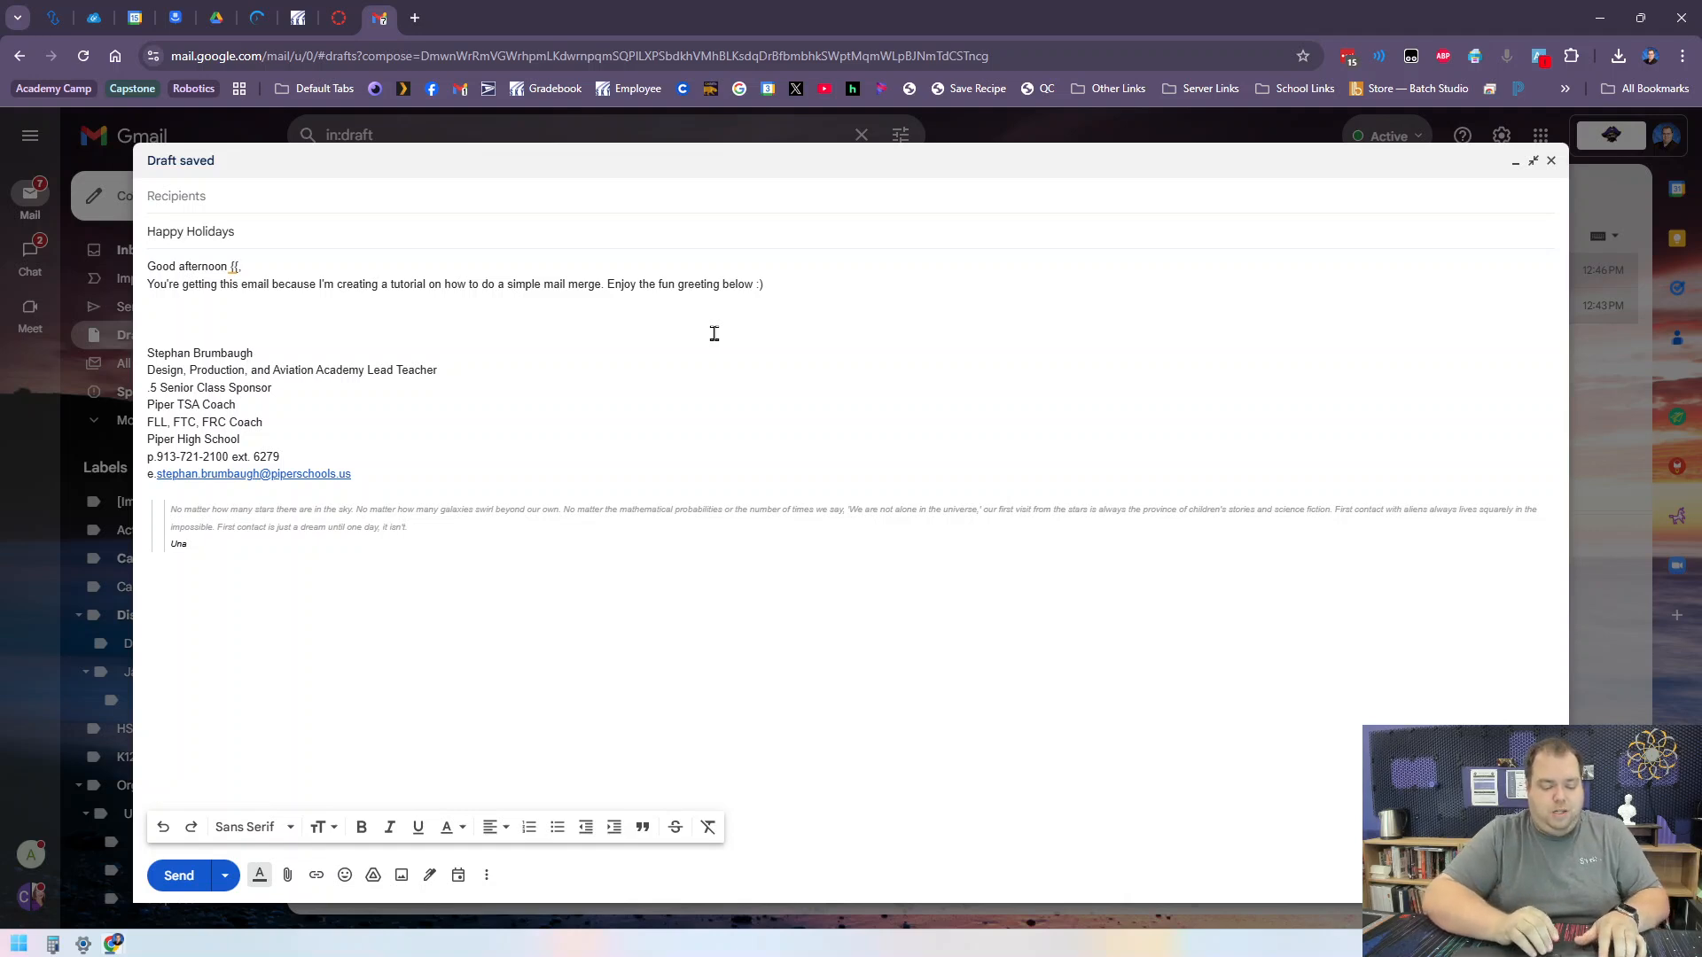
{"action": "type", "text": "irst name"}
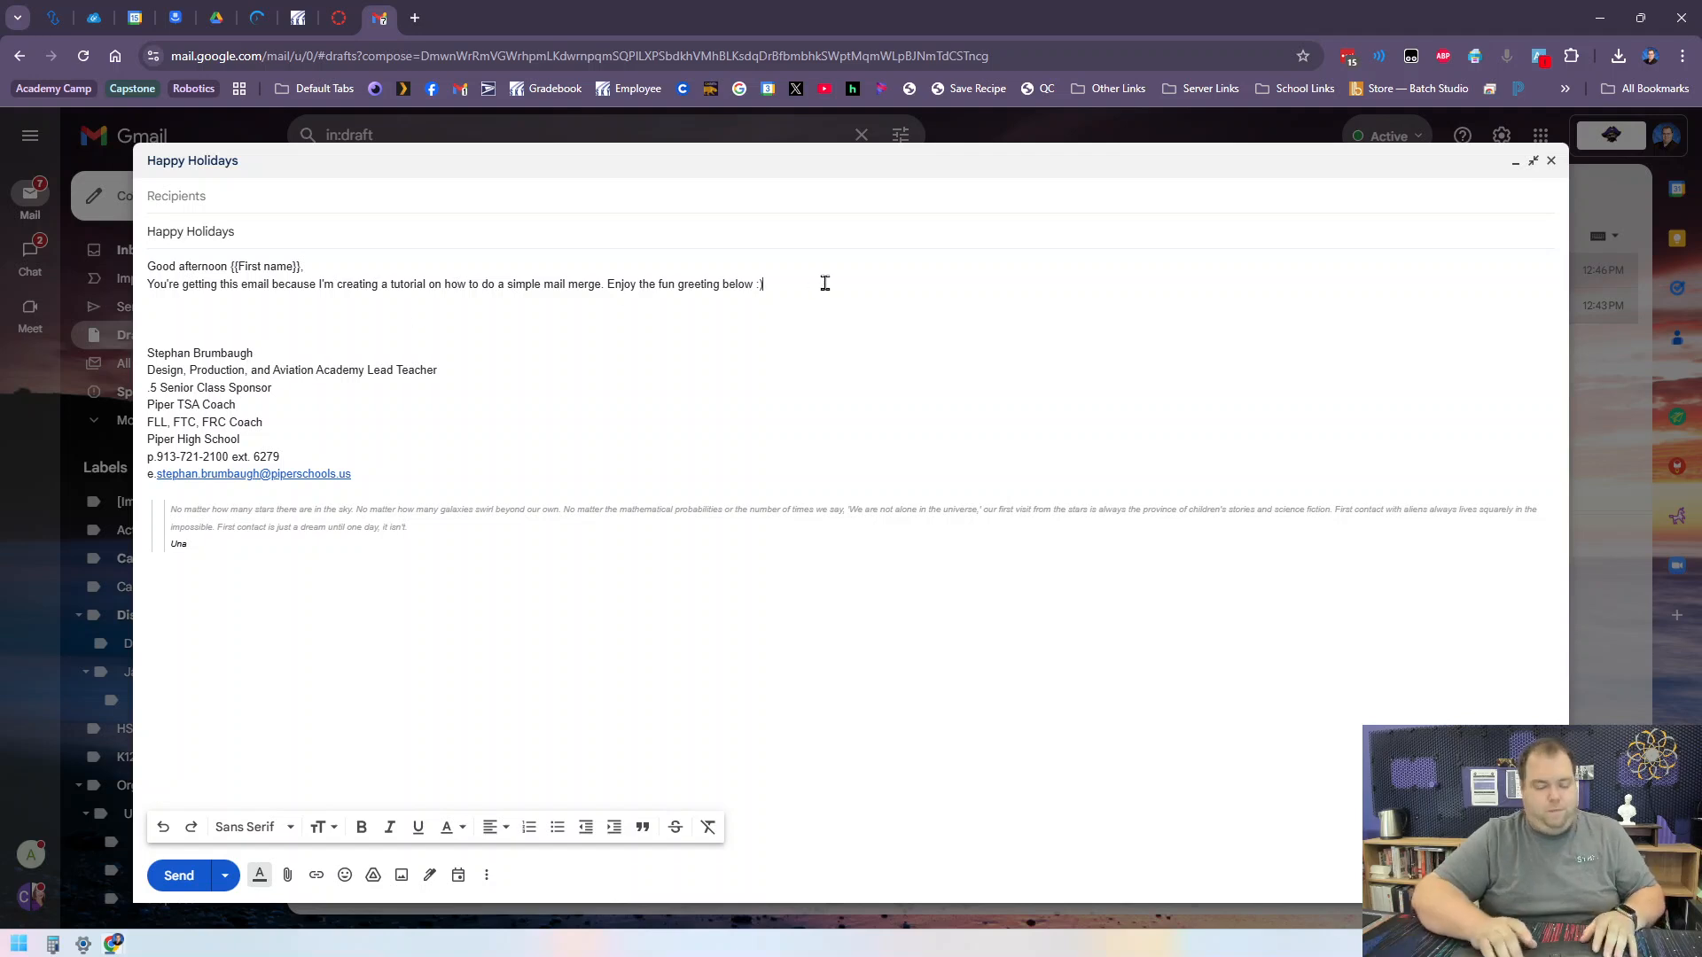
Add the {{Greeting}} placeholder on its own line below the message sentence, set off by a blank line.
{"action": "key", "text": "Return"}
{"action": "key", "text": "Return"}
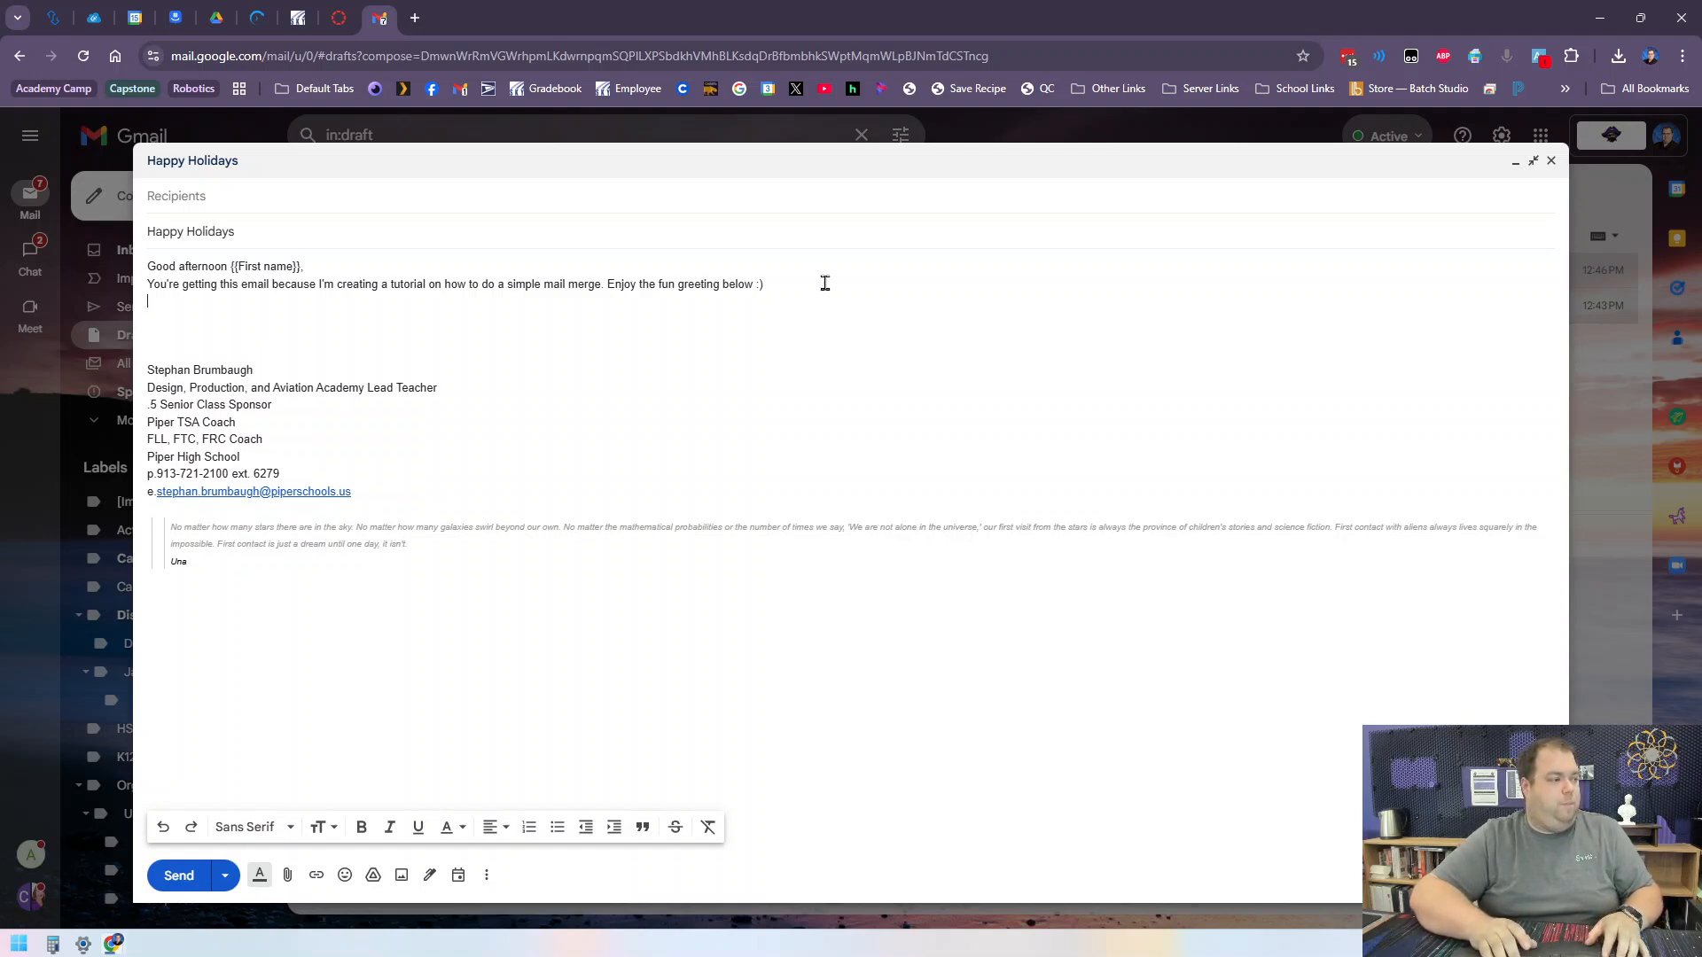
{"action": "type", "text": "{{"}
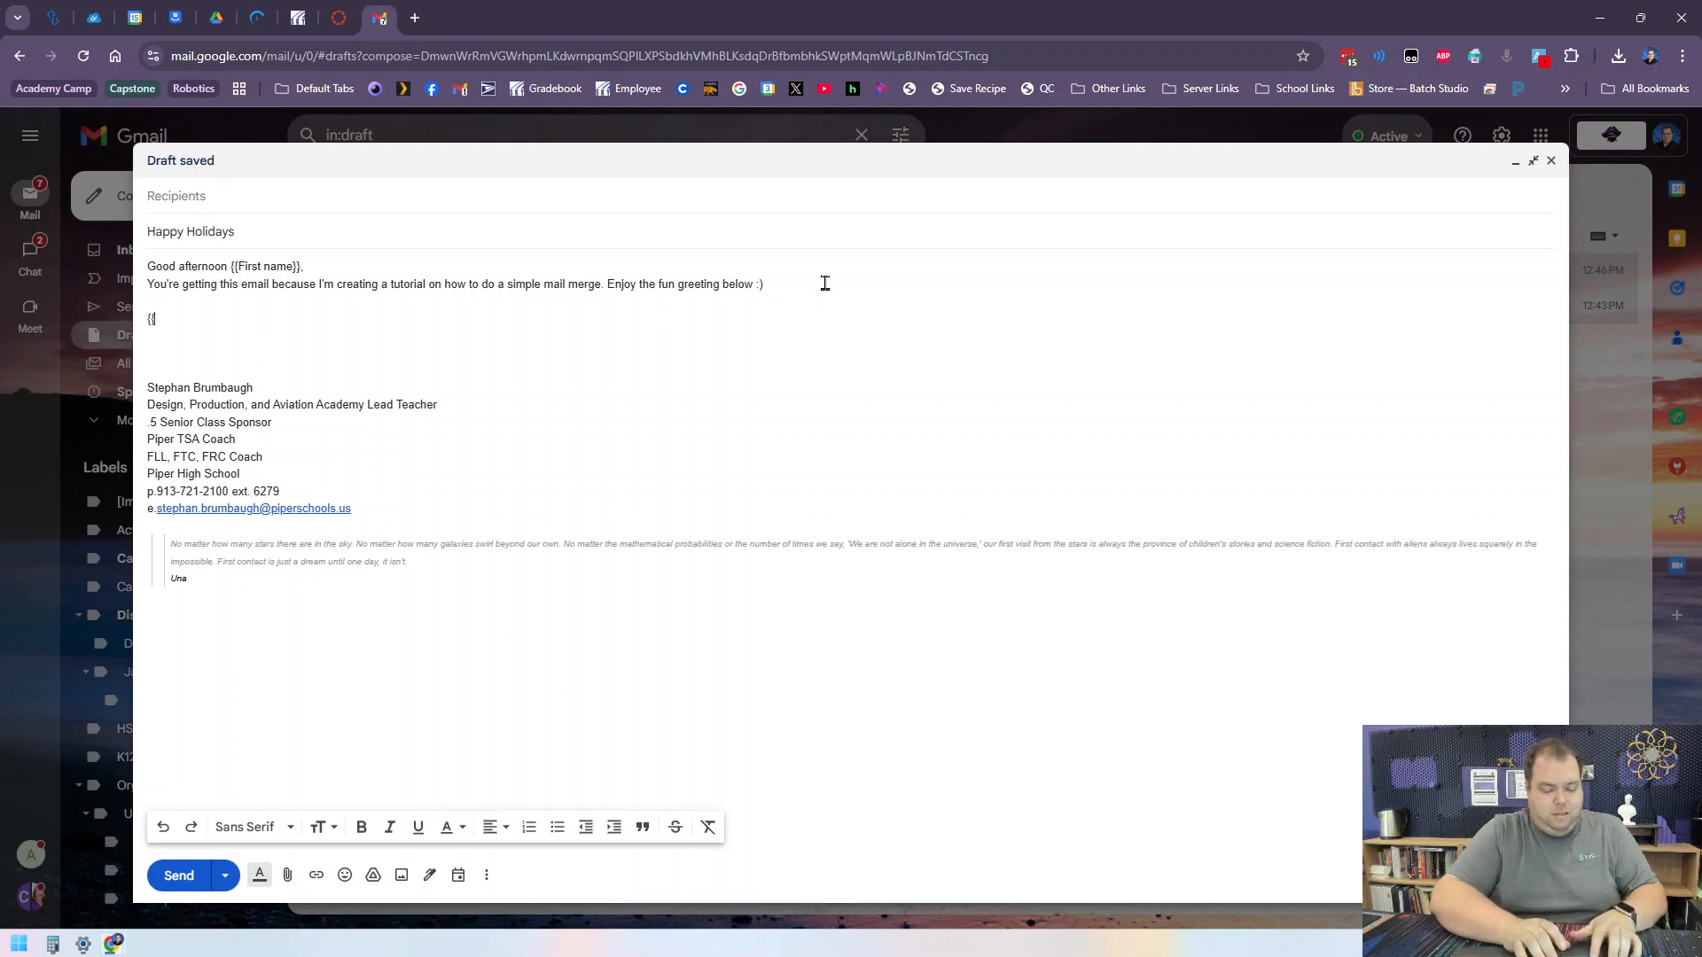
{"action": "type", "text": "Greeting}}"}
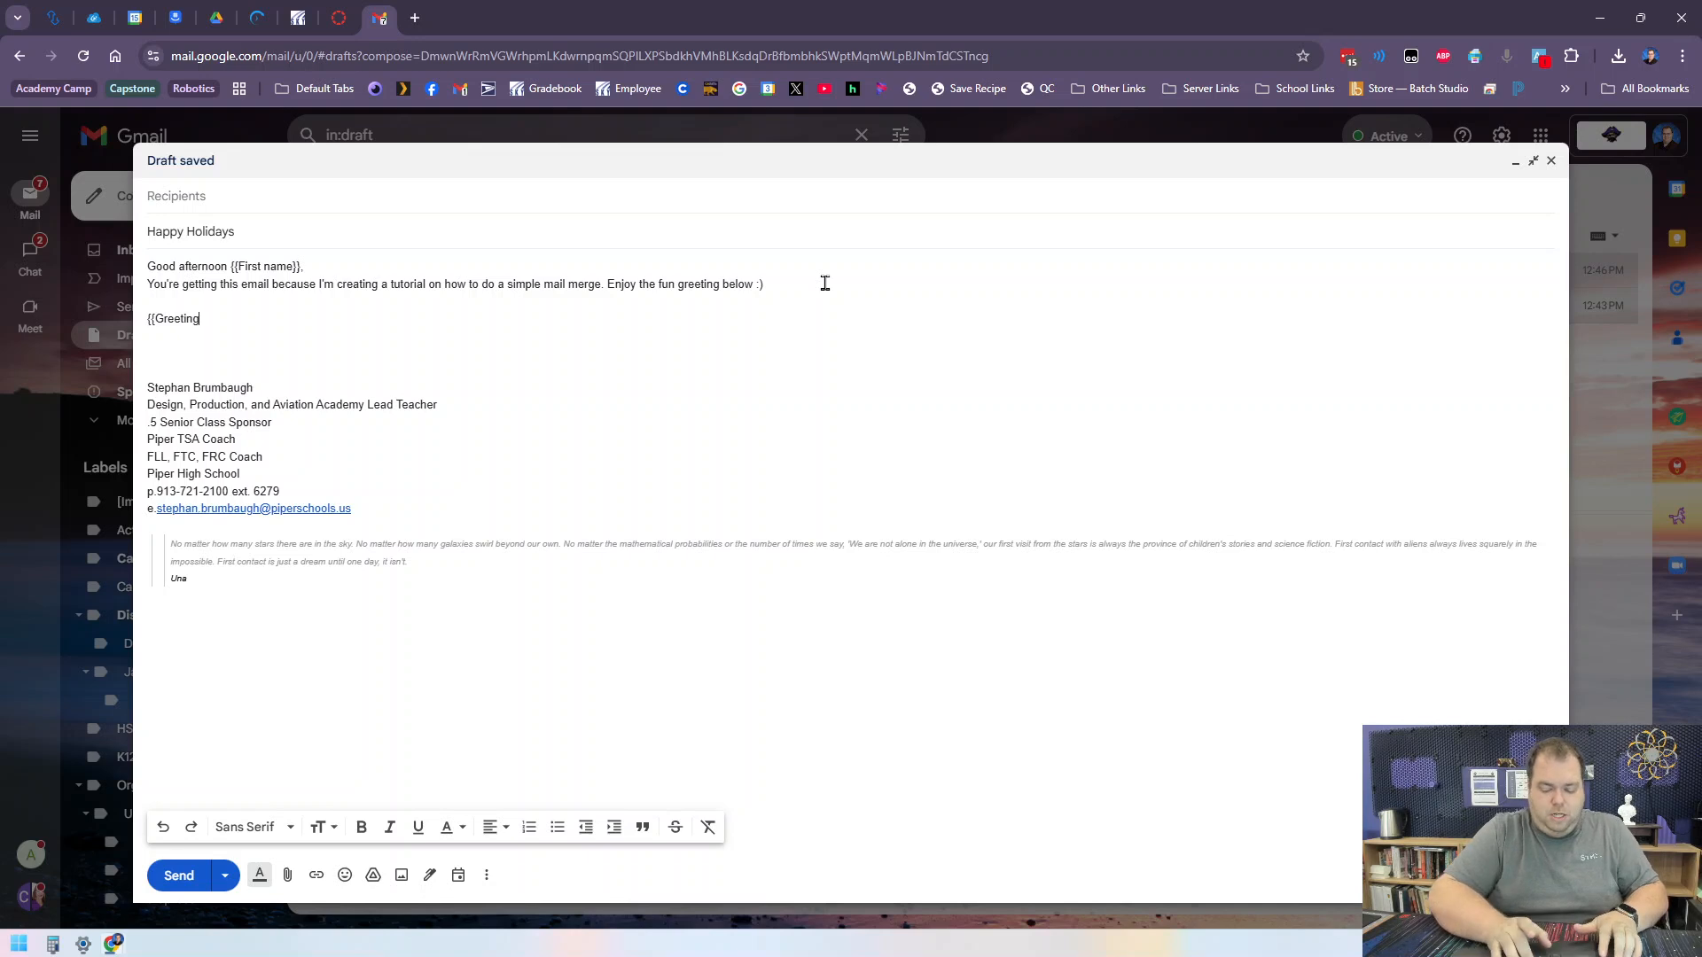
{"action": "key", "text": "Return"}
{"action": "key", "text": "Return"}
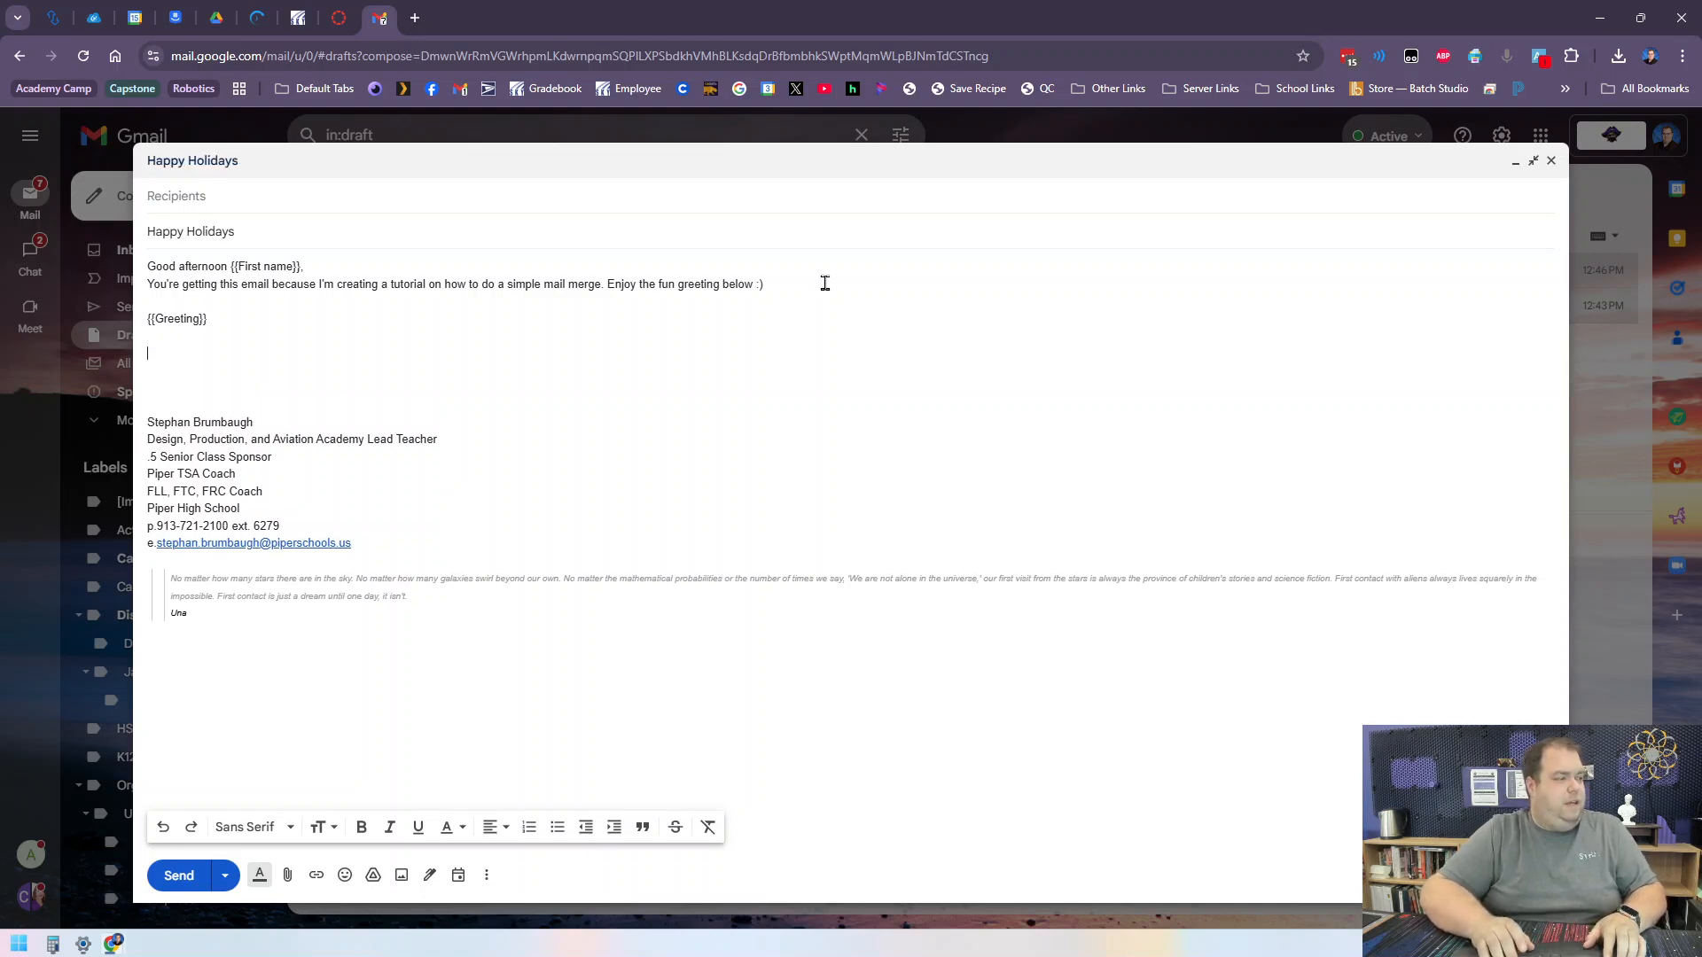
{"action": "key", "text": "Delete"}
{"action": "key", "text": "Delete"}
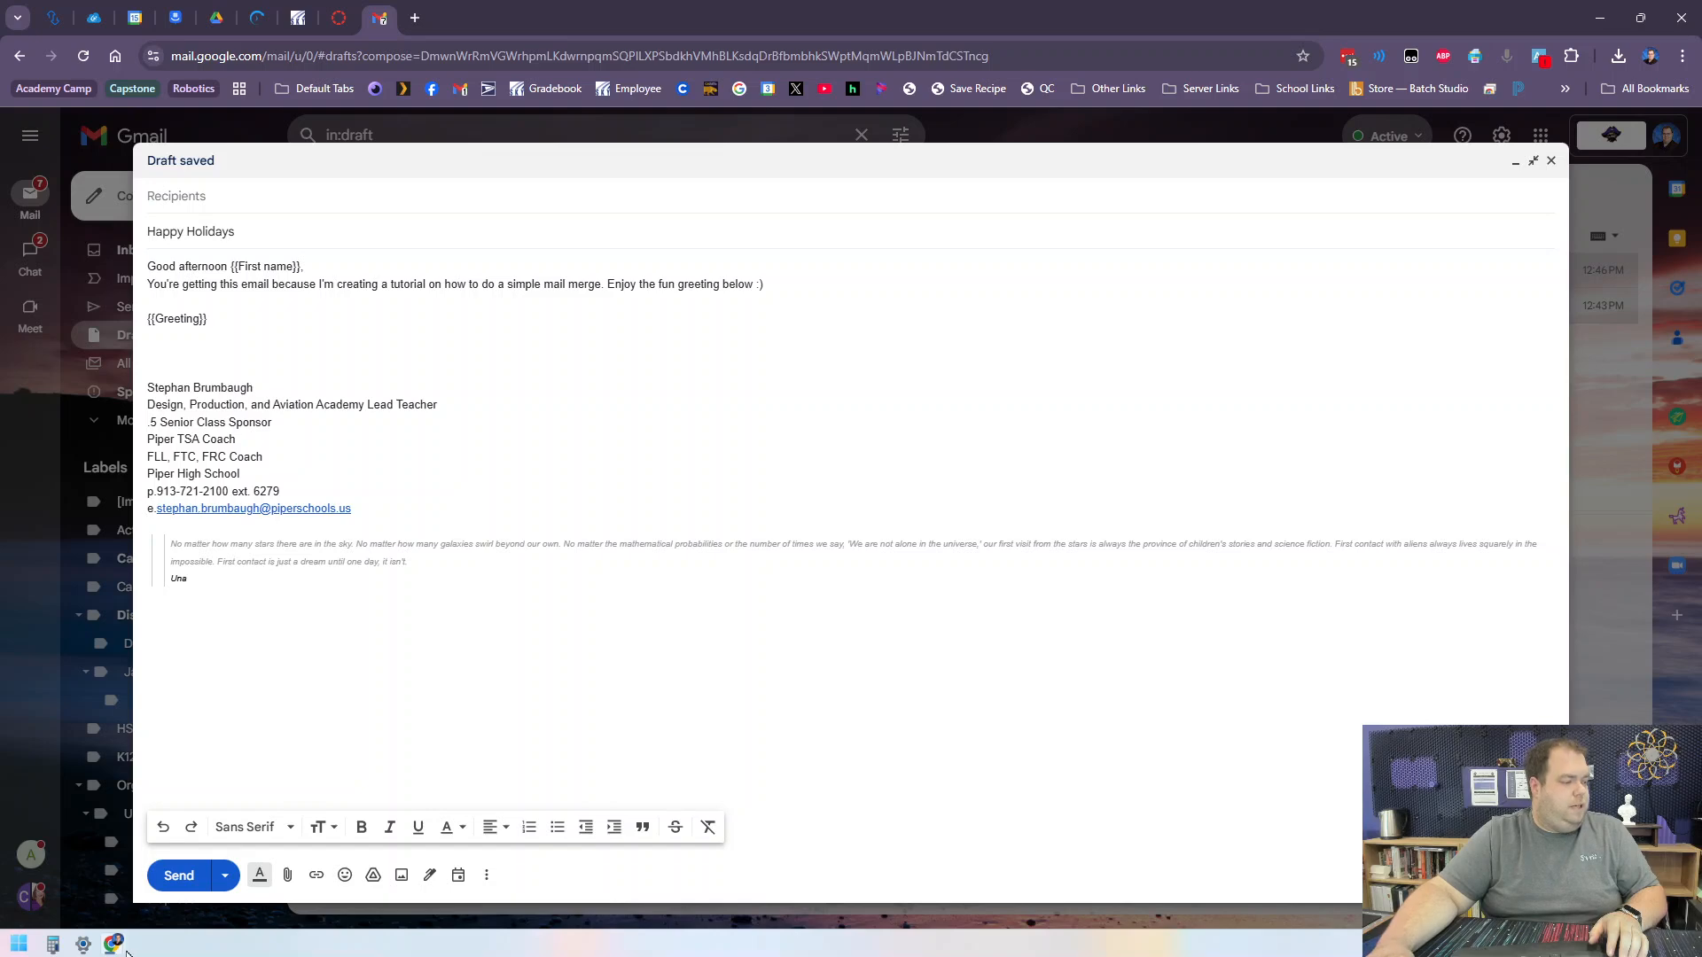
Take the Image header from cell D1 of the mail merge spreadsheet and add it as {{Image}} below {{Greeting}} in the Gmail draft.
{"action": "mouse_move", "coordinate": [115, 945]}
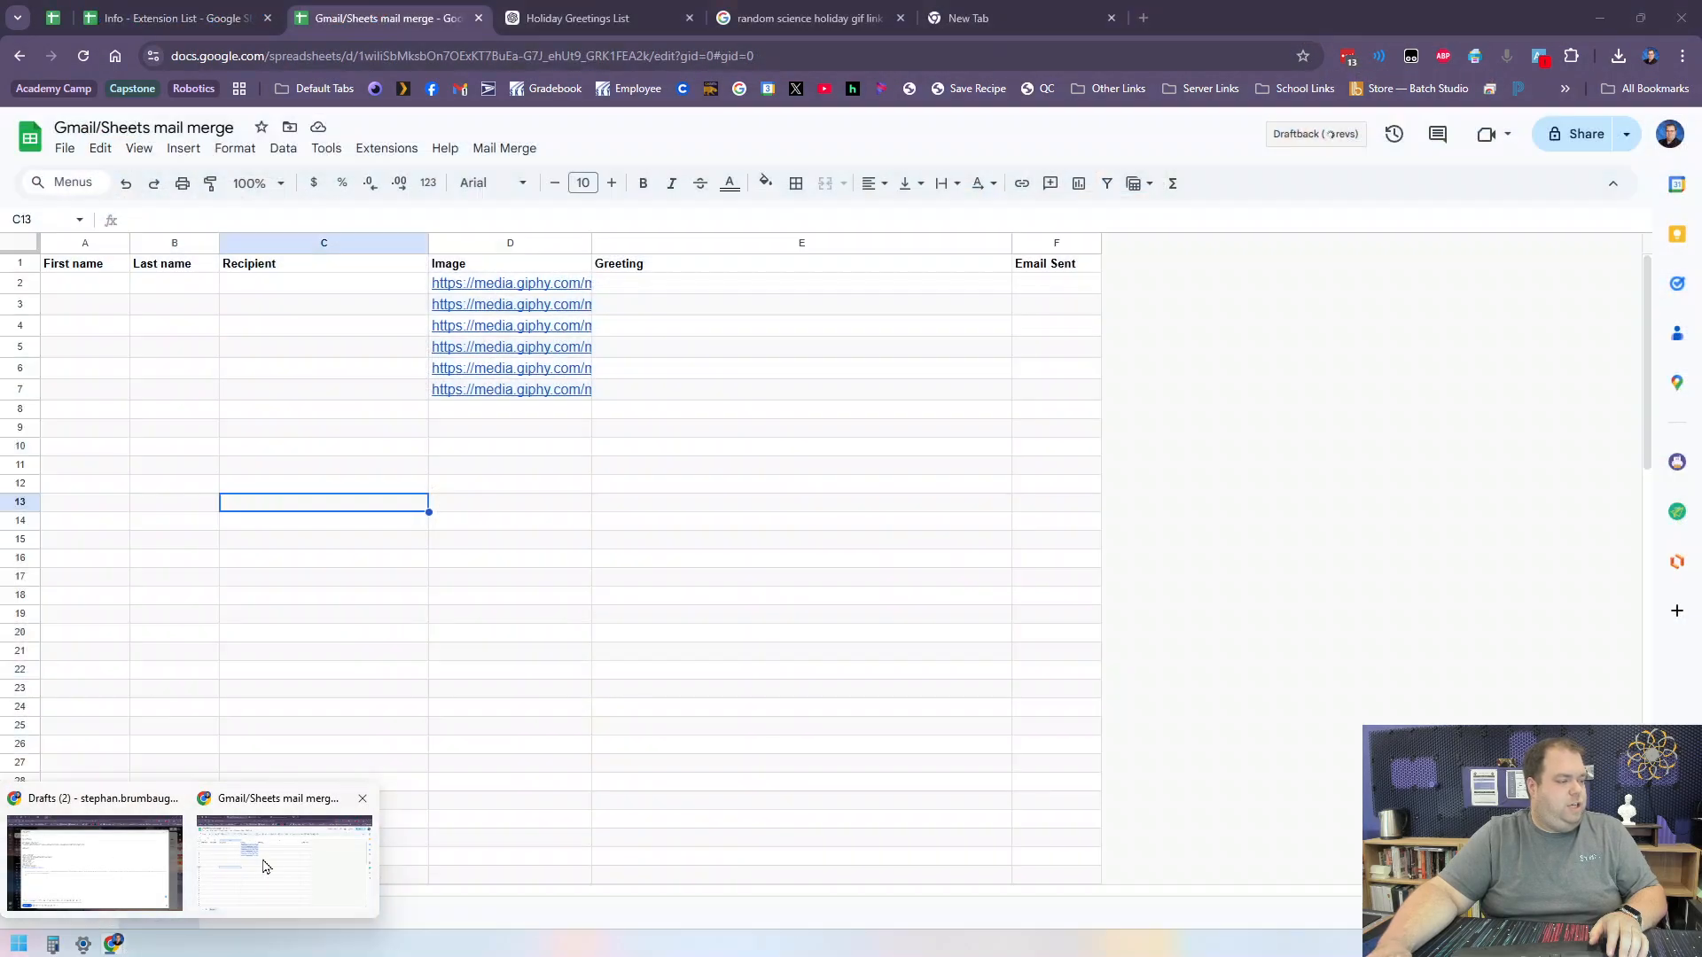
{"action": "left_click", "coordinate": [261, 862]}
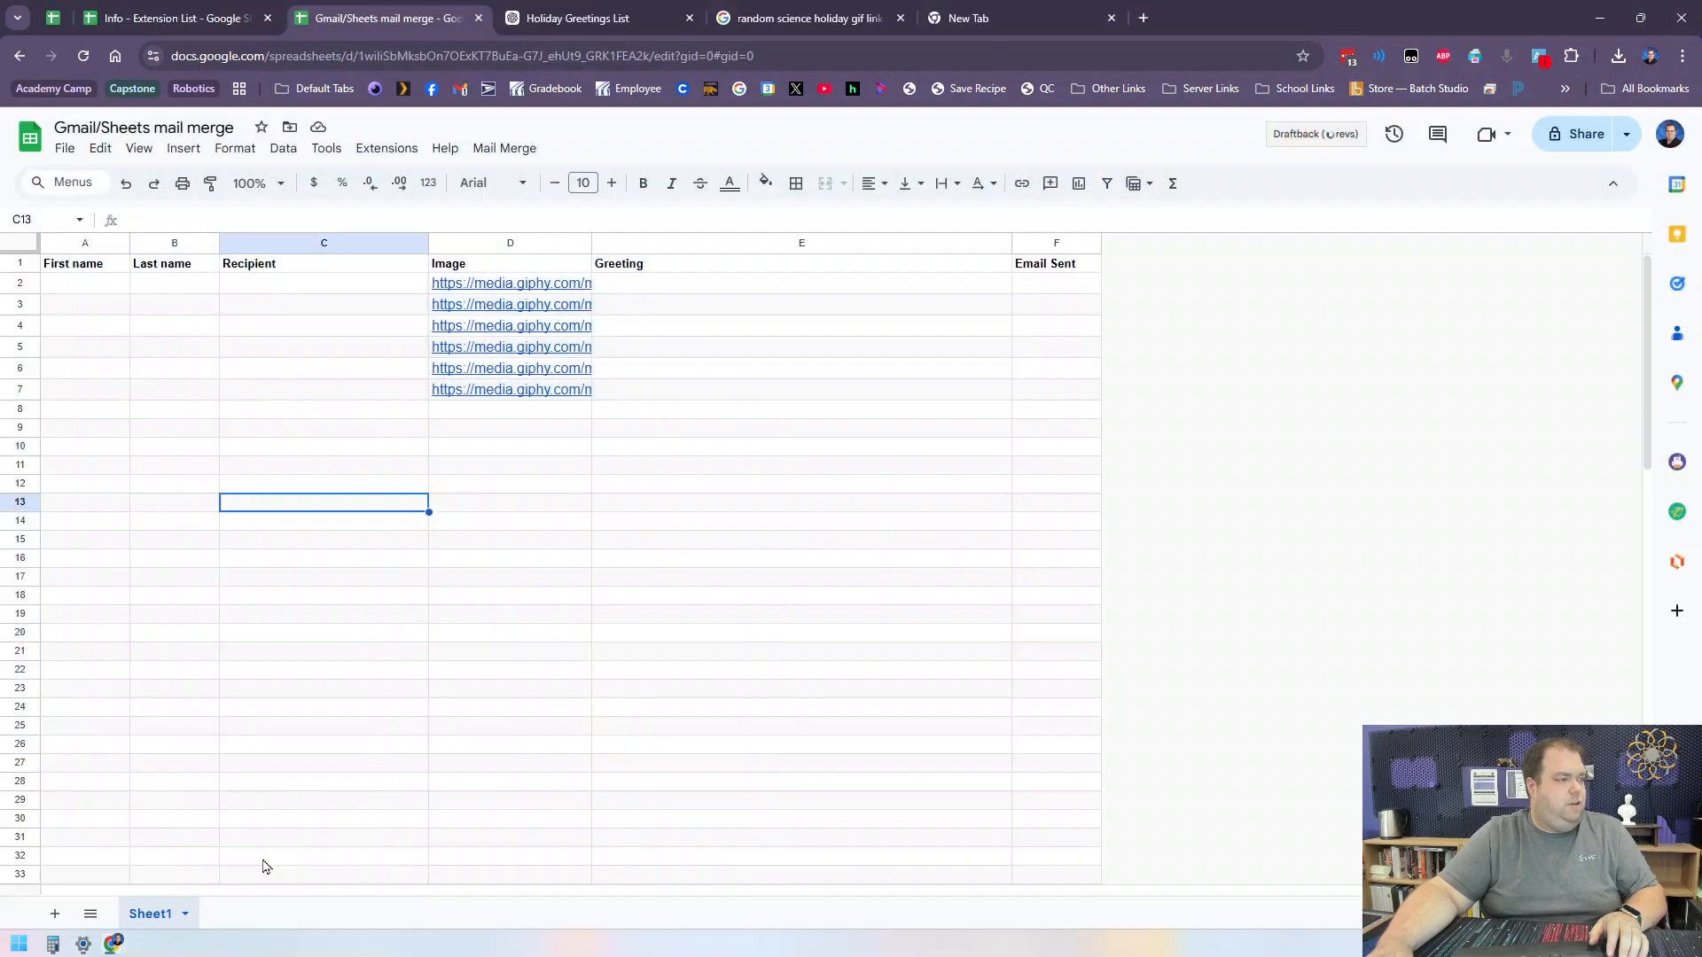
{"action": "left_click", "coordinate": [459, 269]}
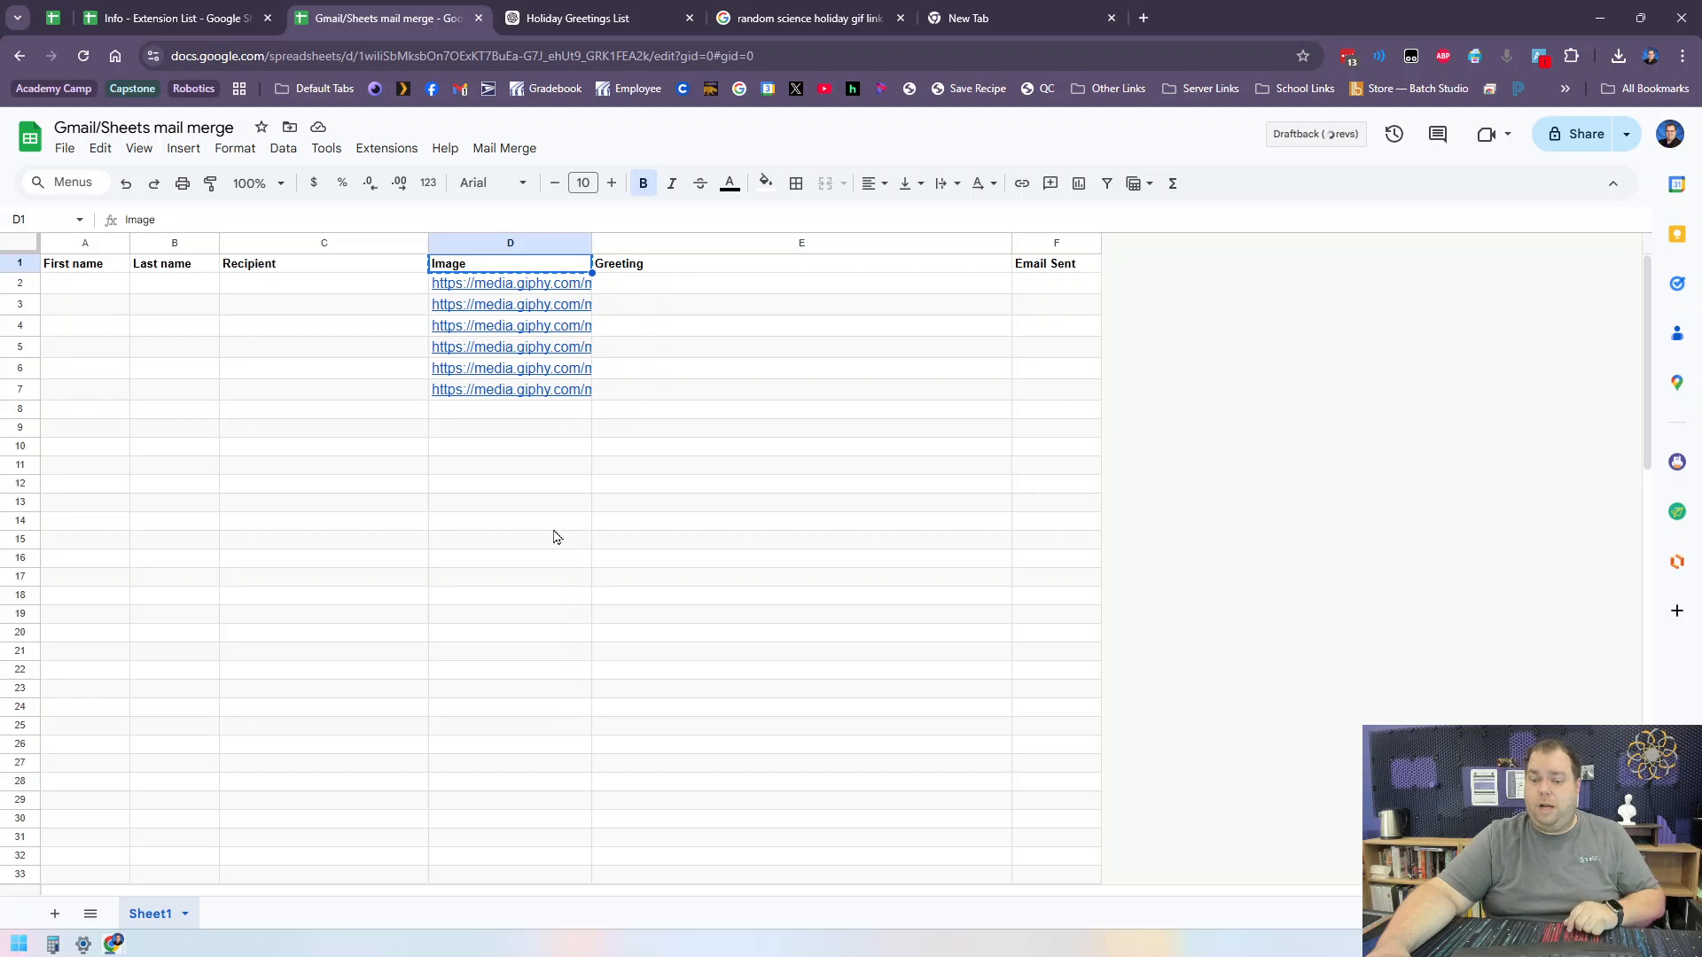
{"action": "left_click", "coordinate": [1599, 17]}
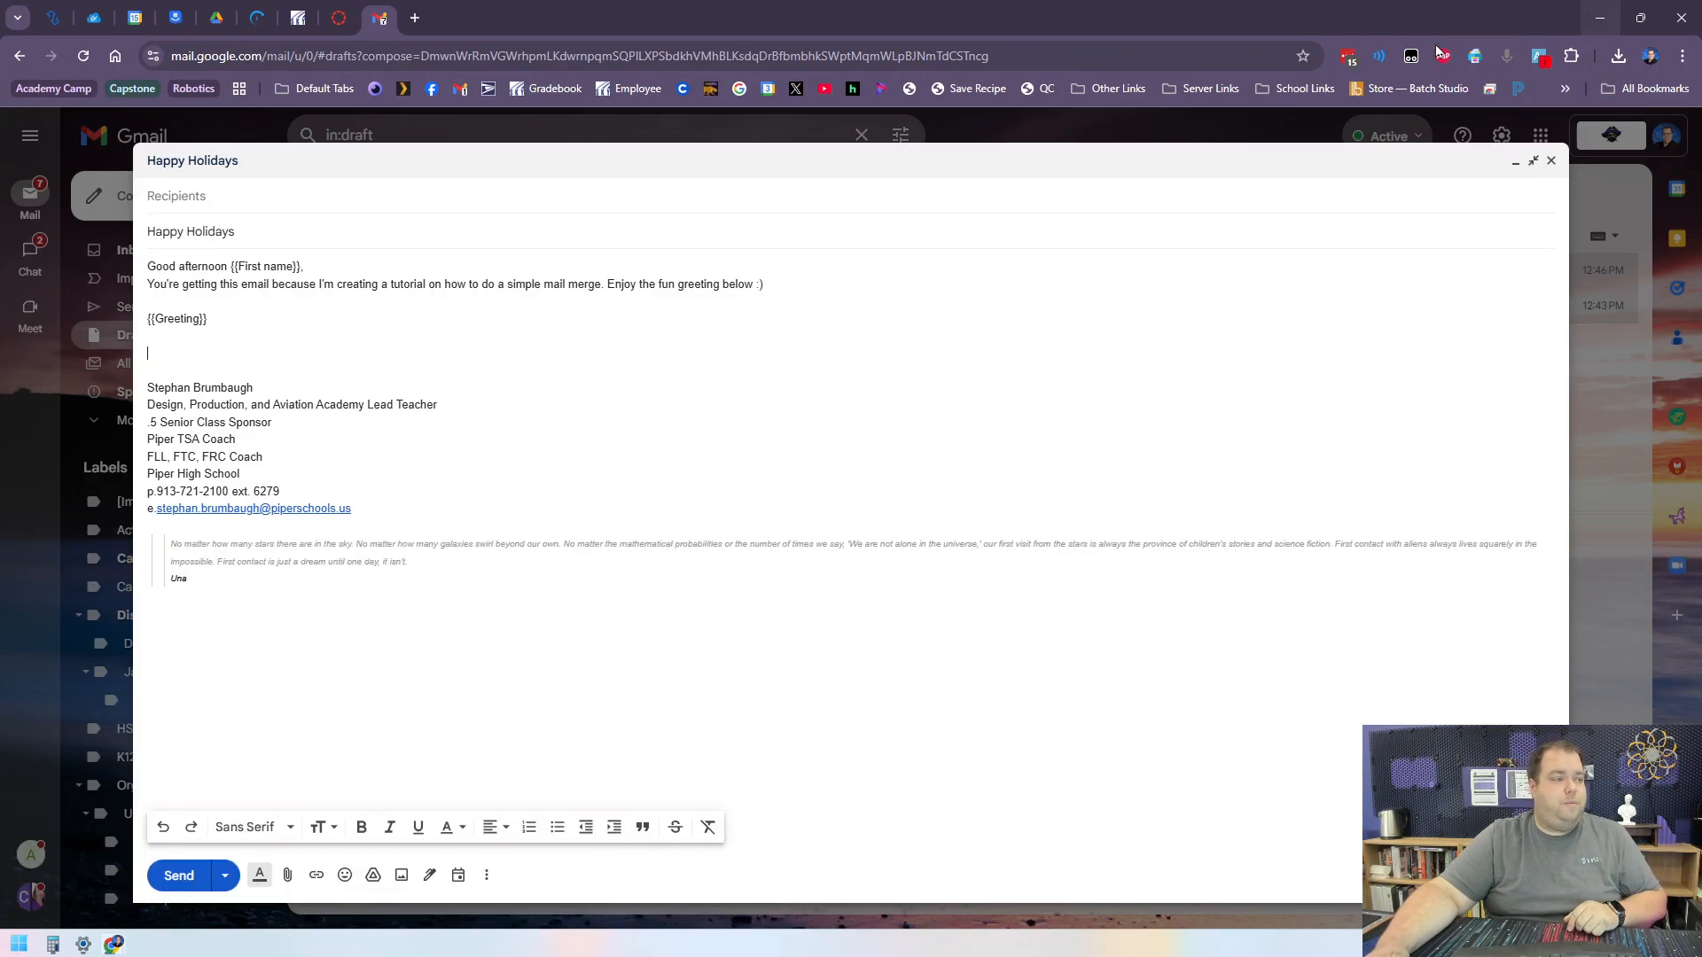
{"action": "left_click", "coordinate": [403, 363]}
{"action": "type", "text": "{{"}
{"action": "key", "text": "ctrl+b"}
{"action": "type", "text": "Image}}"}
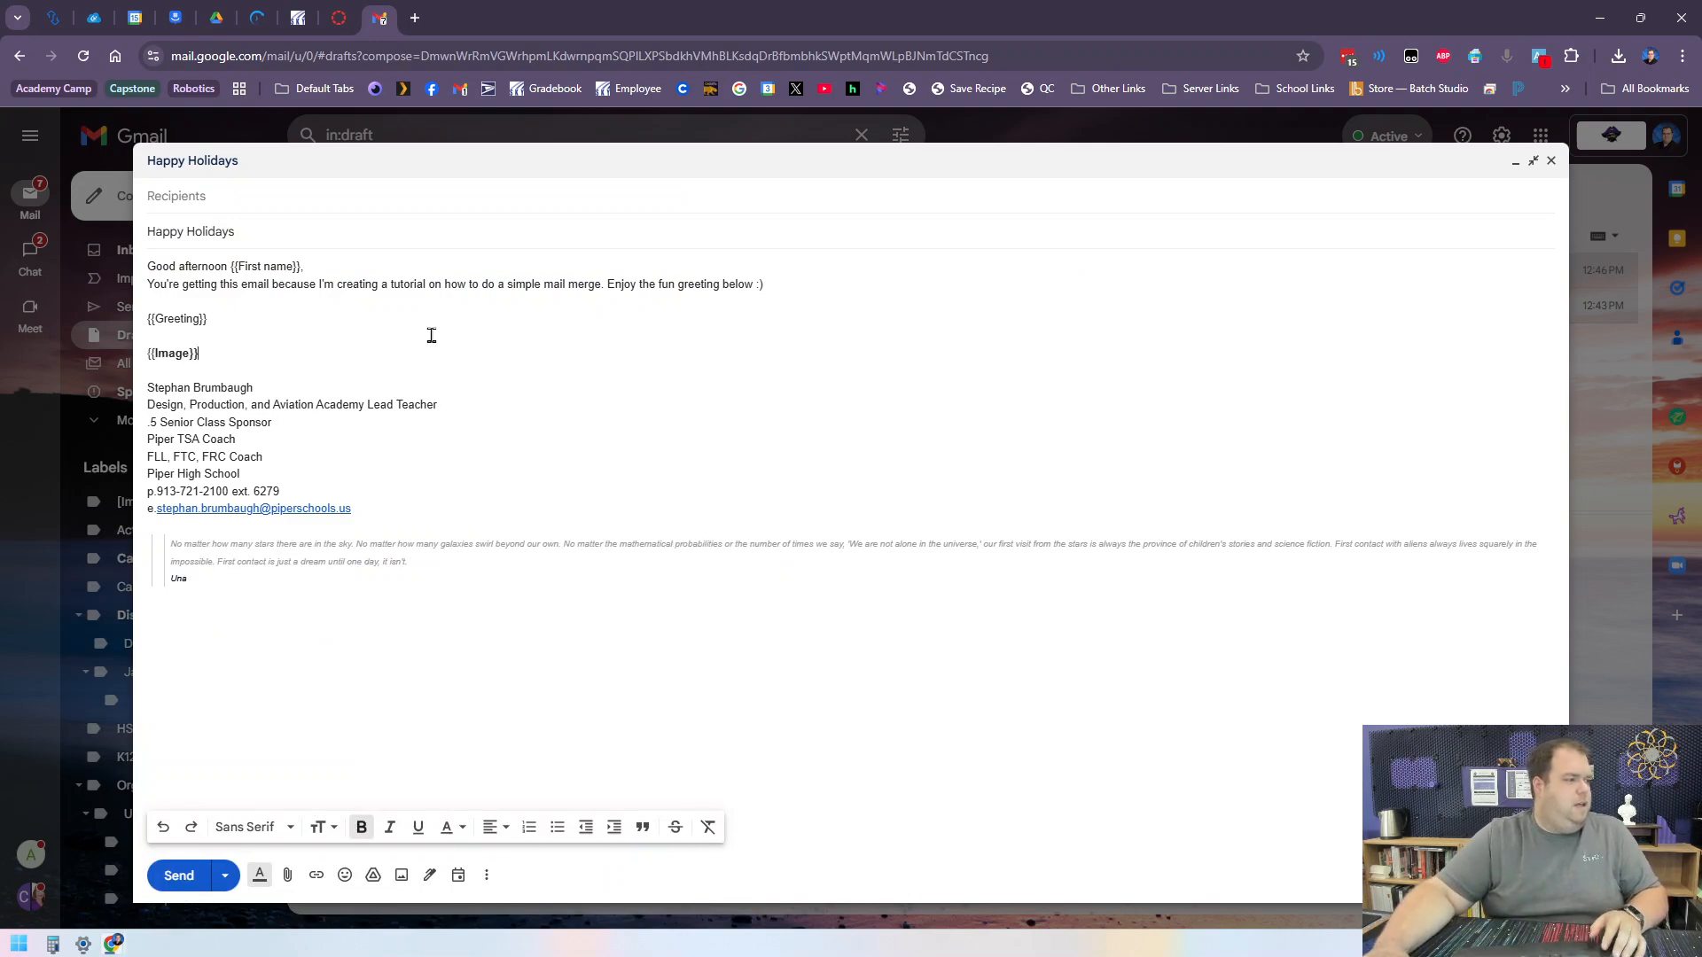
{"action": "left_click_drag", "start_coordinate": [304, 361], "coordinate": [140, 365]}
{"action": "left_click", "coordinate": [292, 361]}
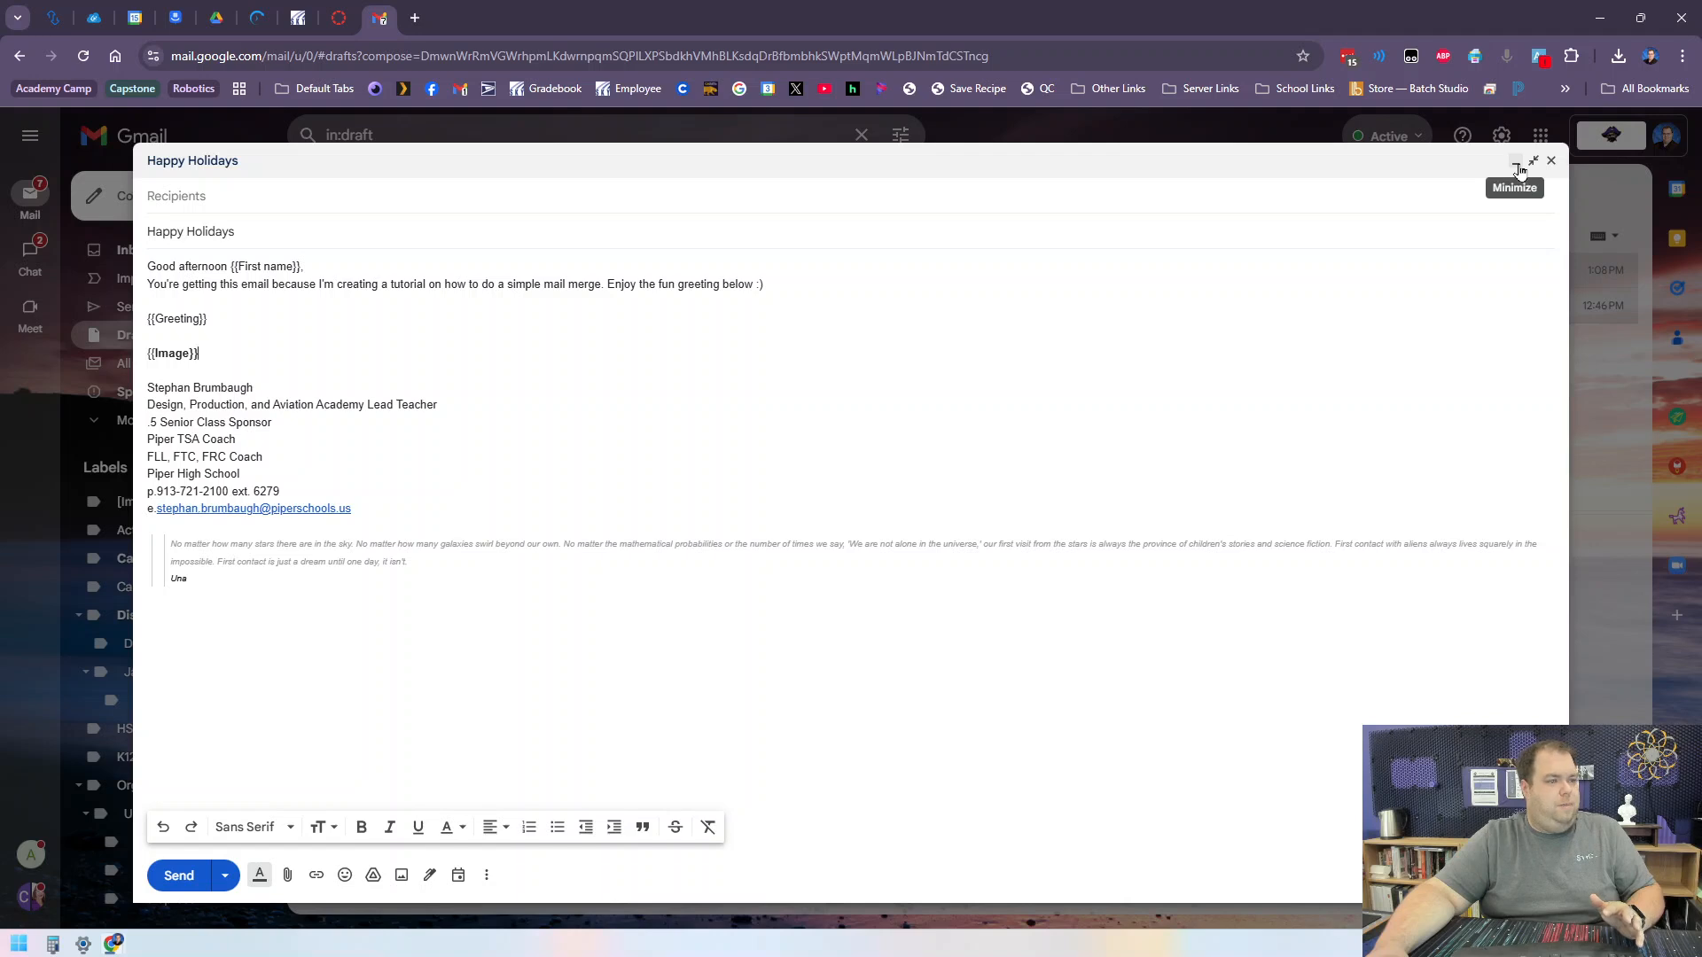
Close the Happy Holidays draft and switch back to the Gmail/Sheets mail merge spreadsheet.
{"action": "triple_click", "coordinate": [481, 227]}
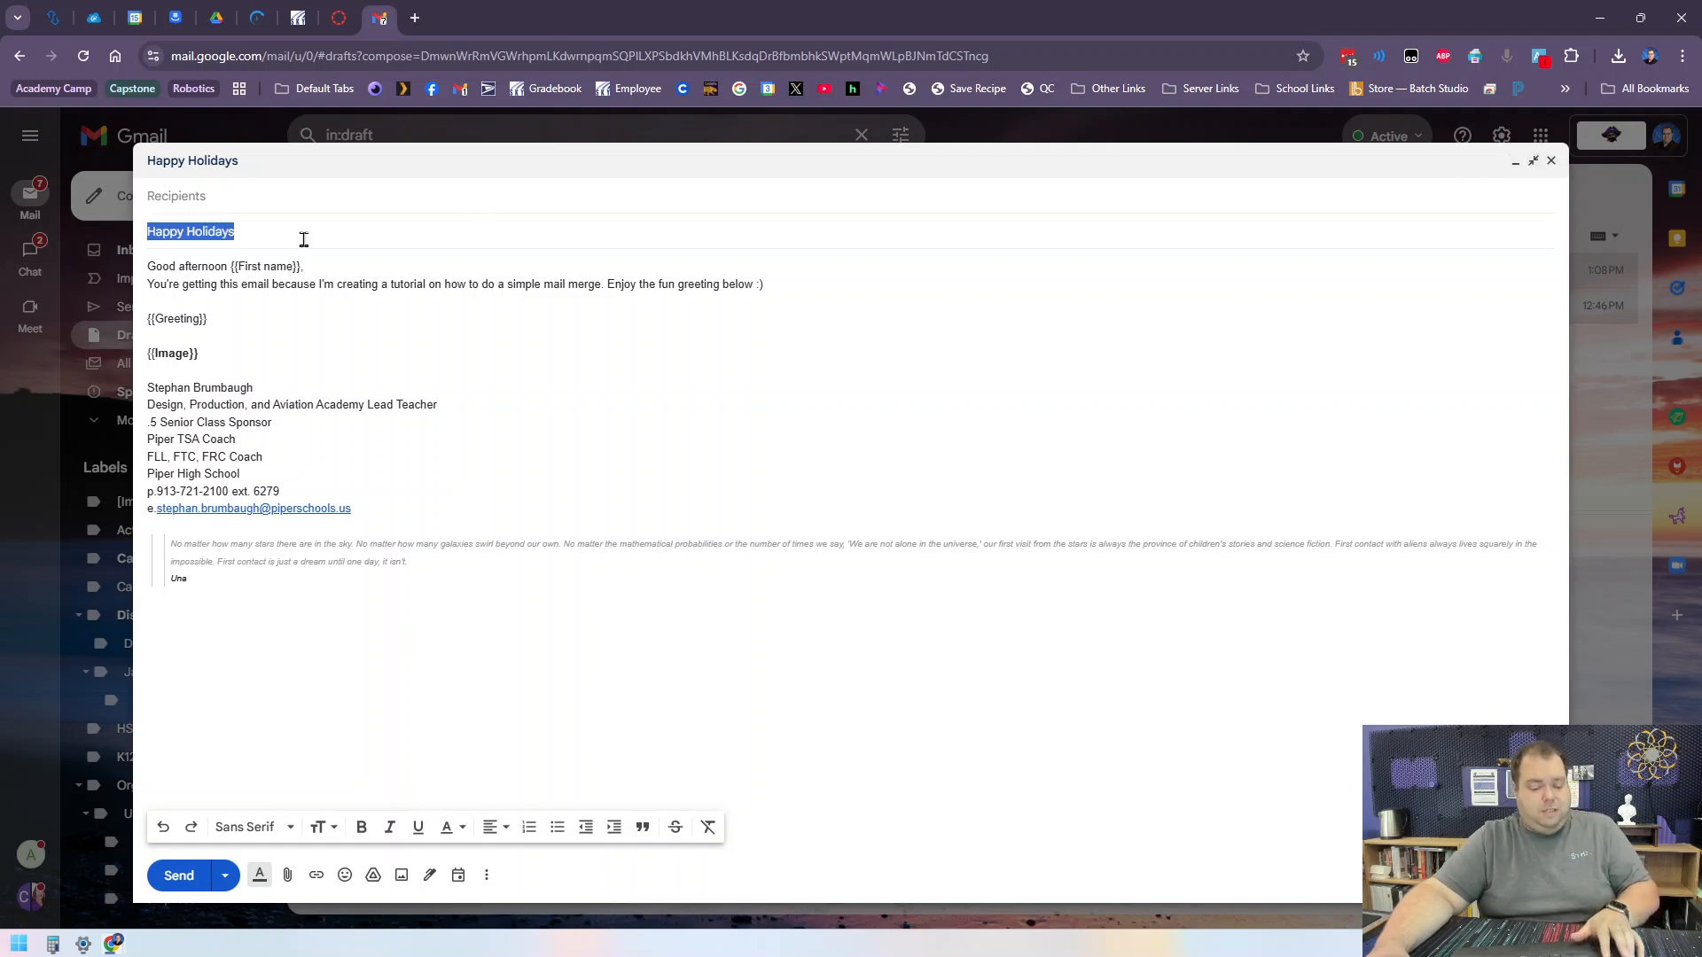
{"action": "left_click", "coordinate": [1551, 161]}
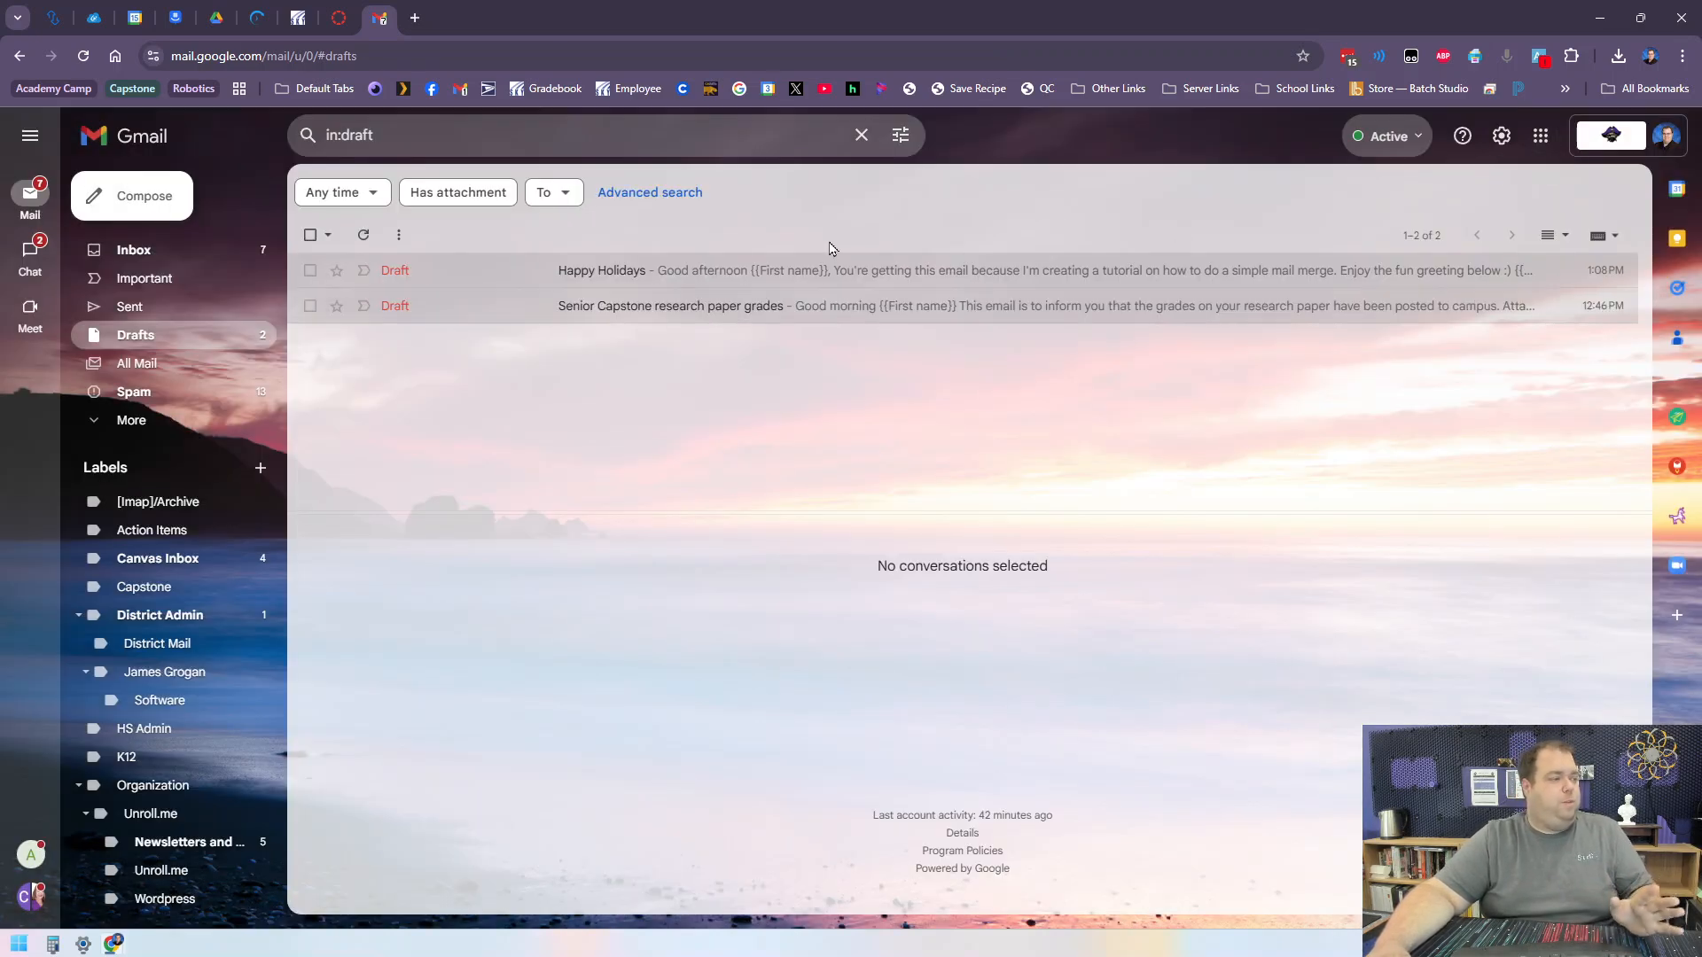
{"action": "left_click", "coordinate": [1600, 17]}
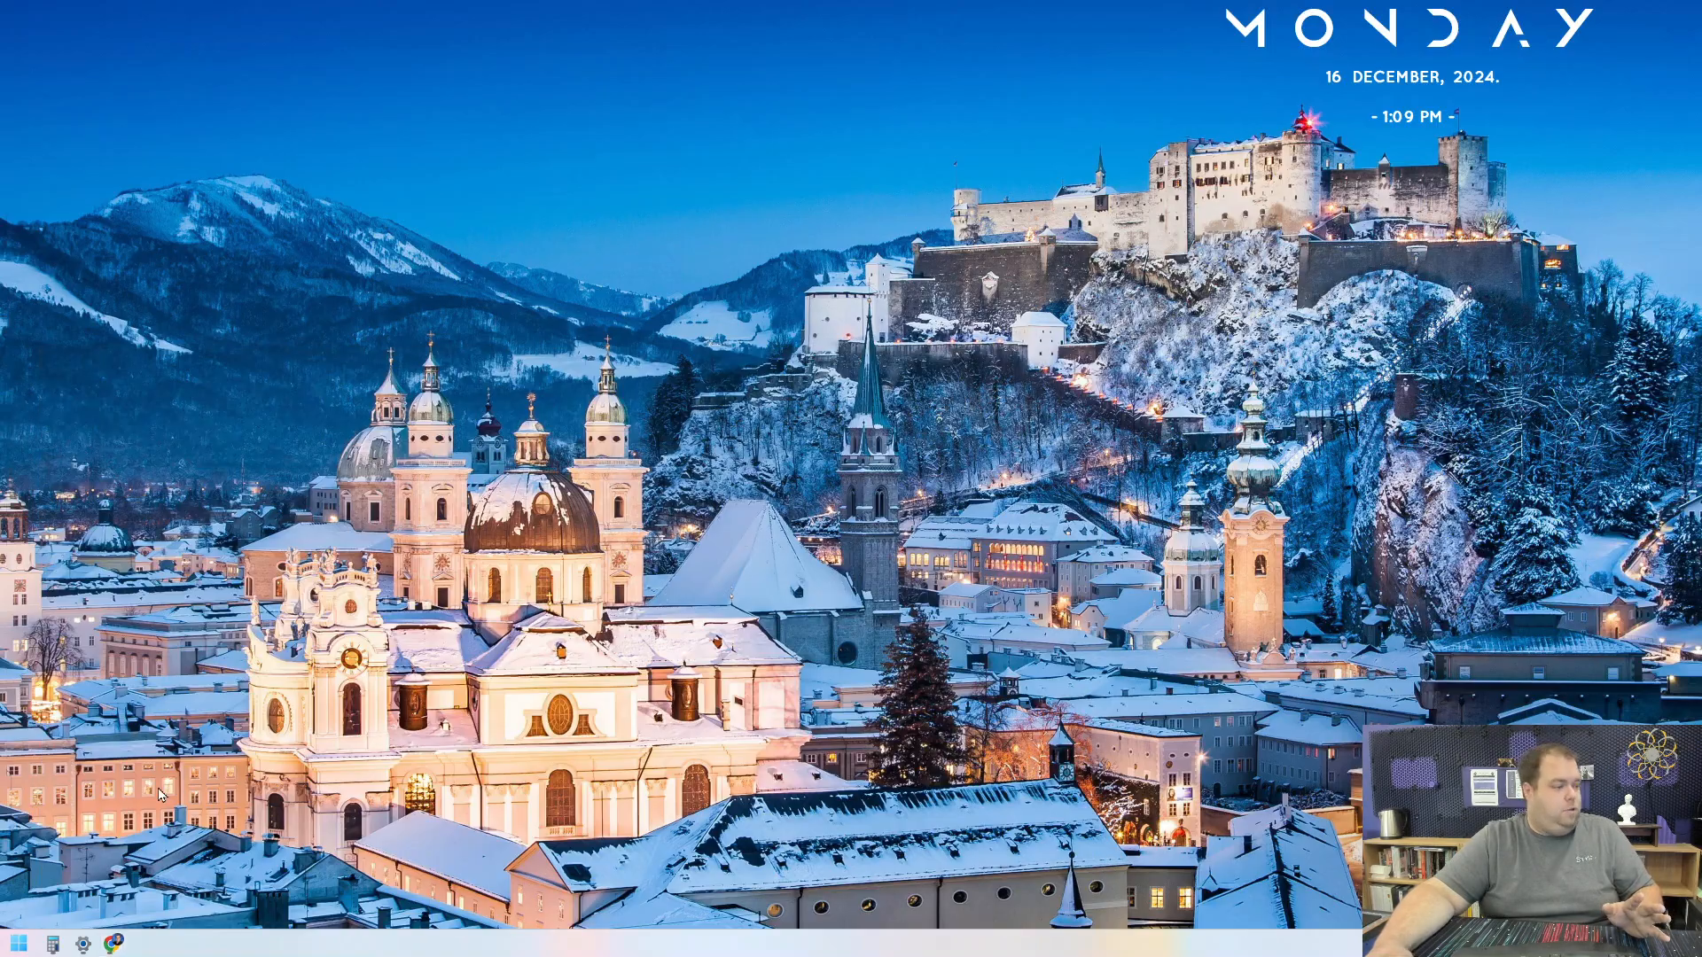
{"action": "mouse_move", "coordinate": [112, 946]}
{"action": "left_click", "coordinate": [254, 814]}
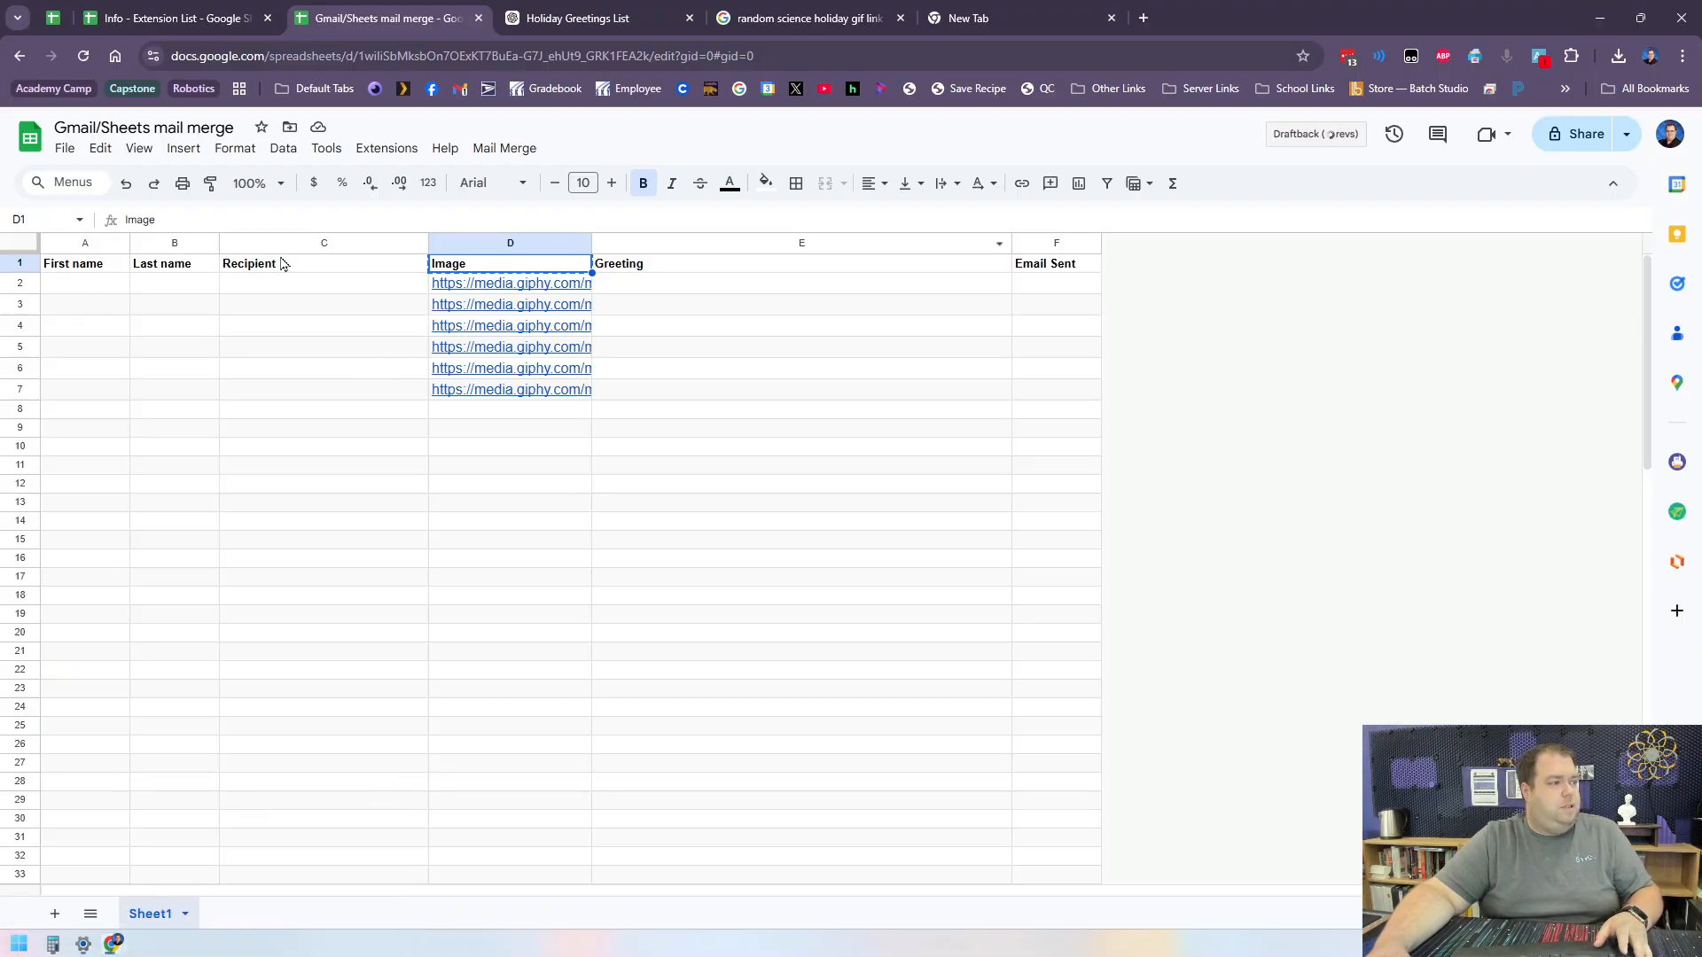
Copy the science teachers' first and last names from the Extension List spreadsheet into the mail merge sheet, starting at cell A2.
{"action": "left_click", "coordinate": [177, 25]}
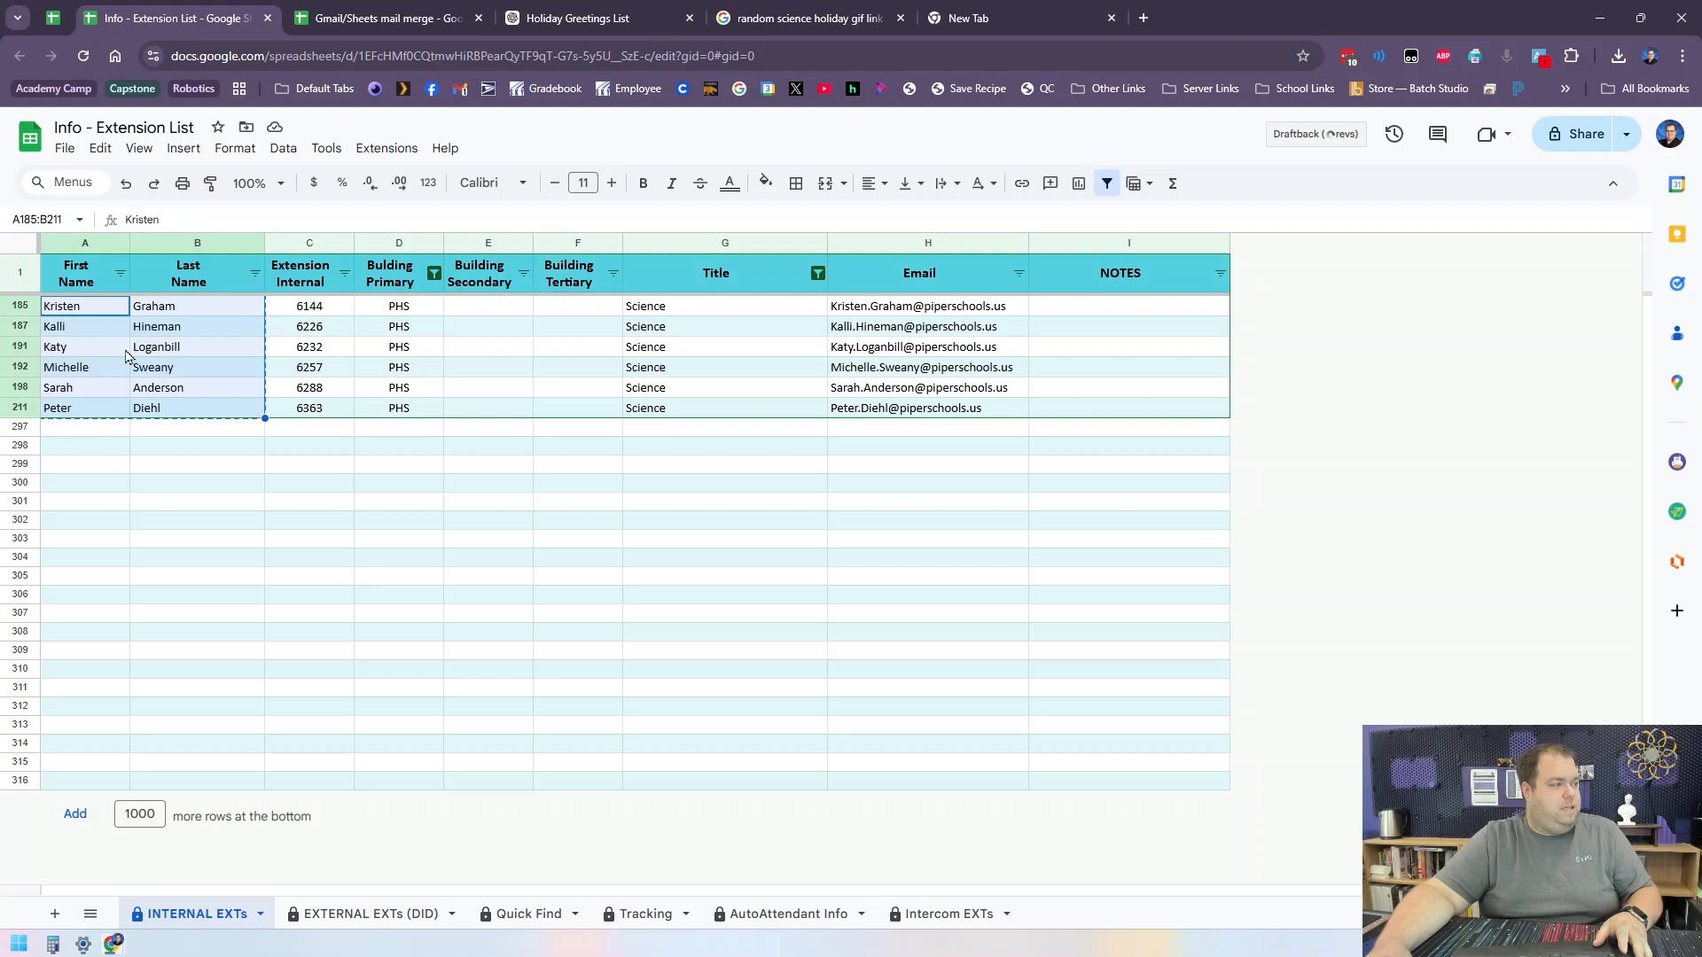
{"action": "left_click", "coordinate": [166, 523]}
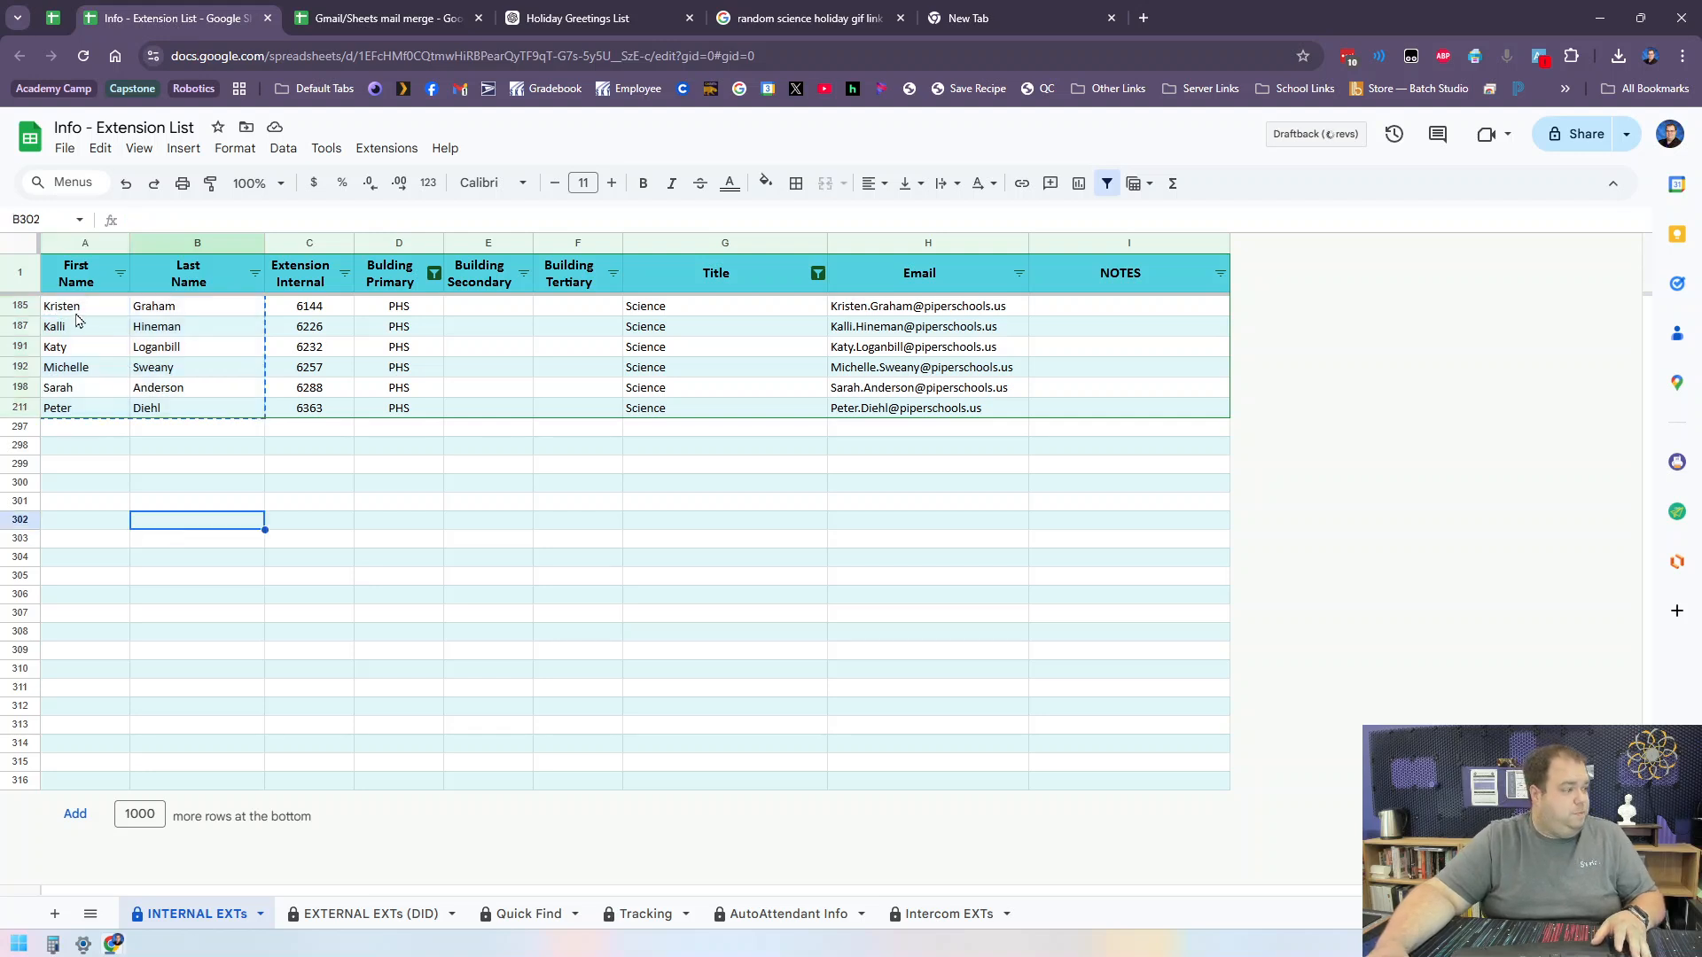
{"action": "left_click_drag", "start_coordinate": [76, 316], "coordinate": [189, 410]}
{"action": "key", "text": "ctrl+c"}
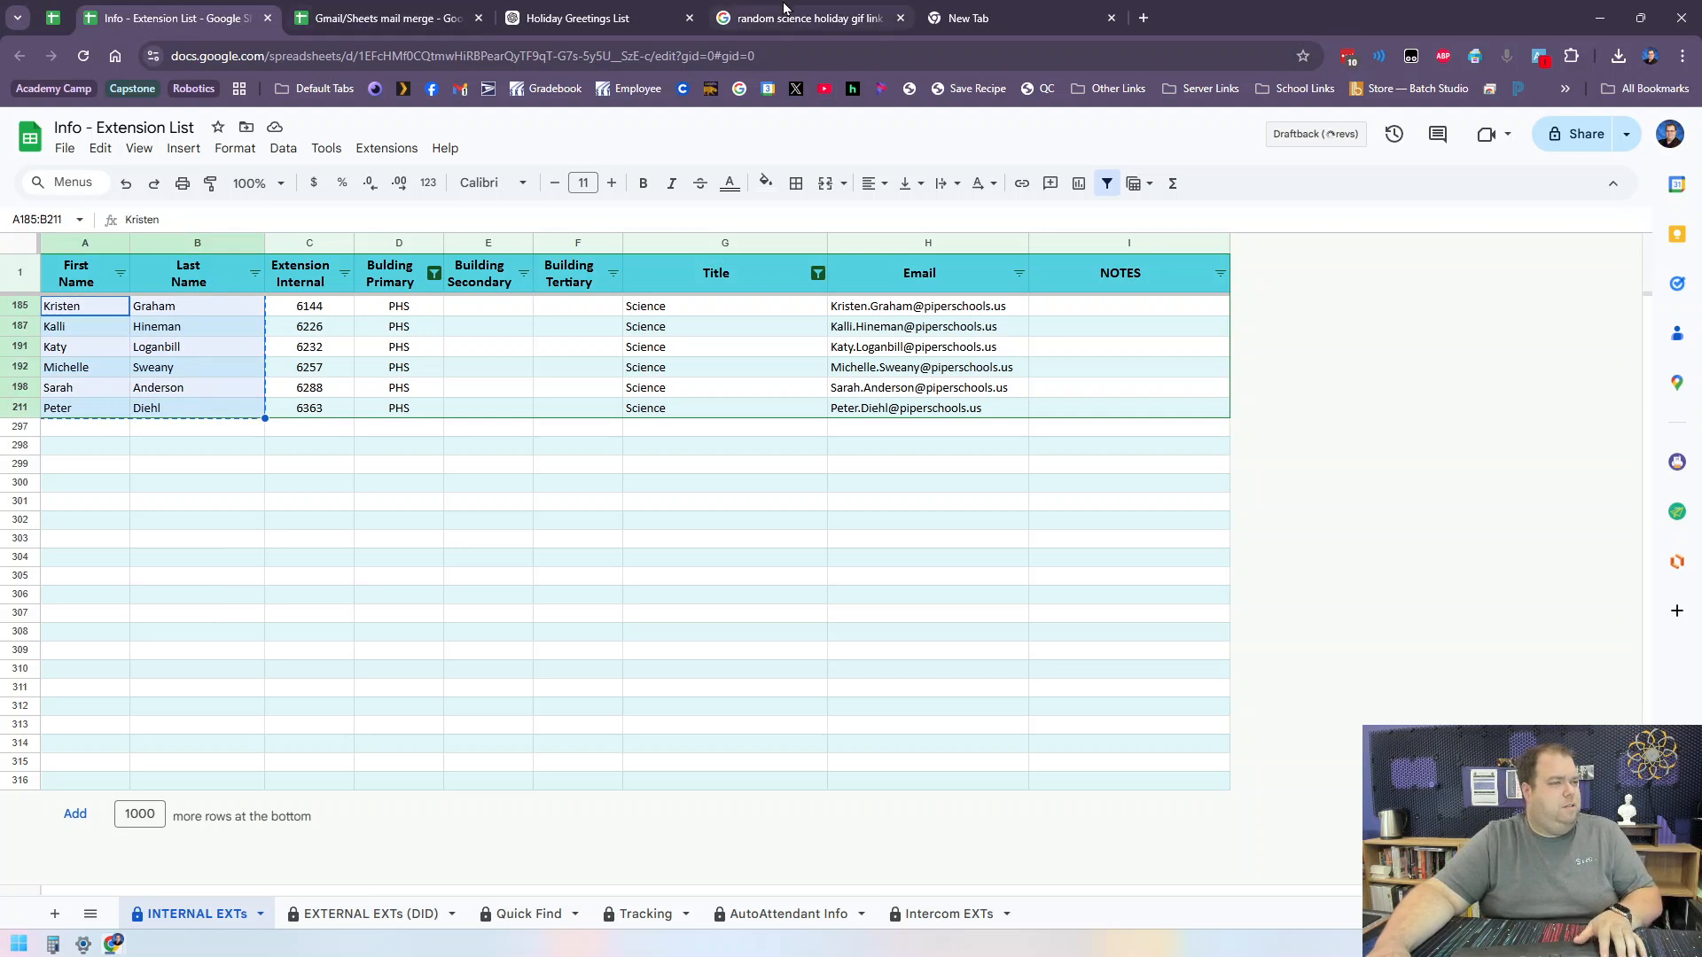
{"action": "left_click", "coordinate": [381, 18]}
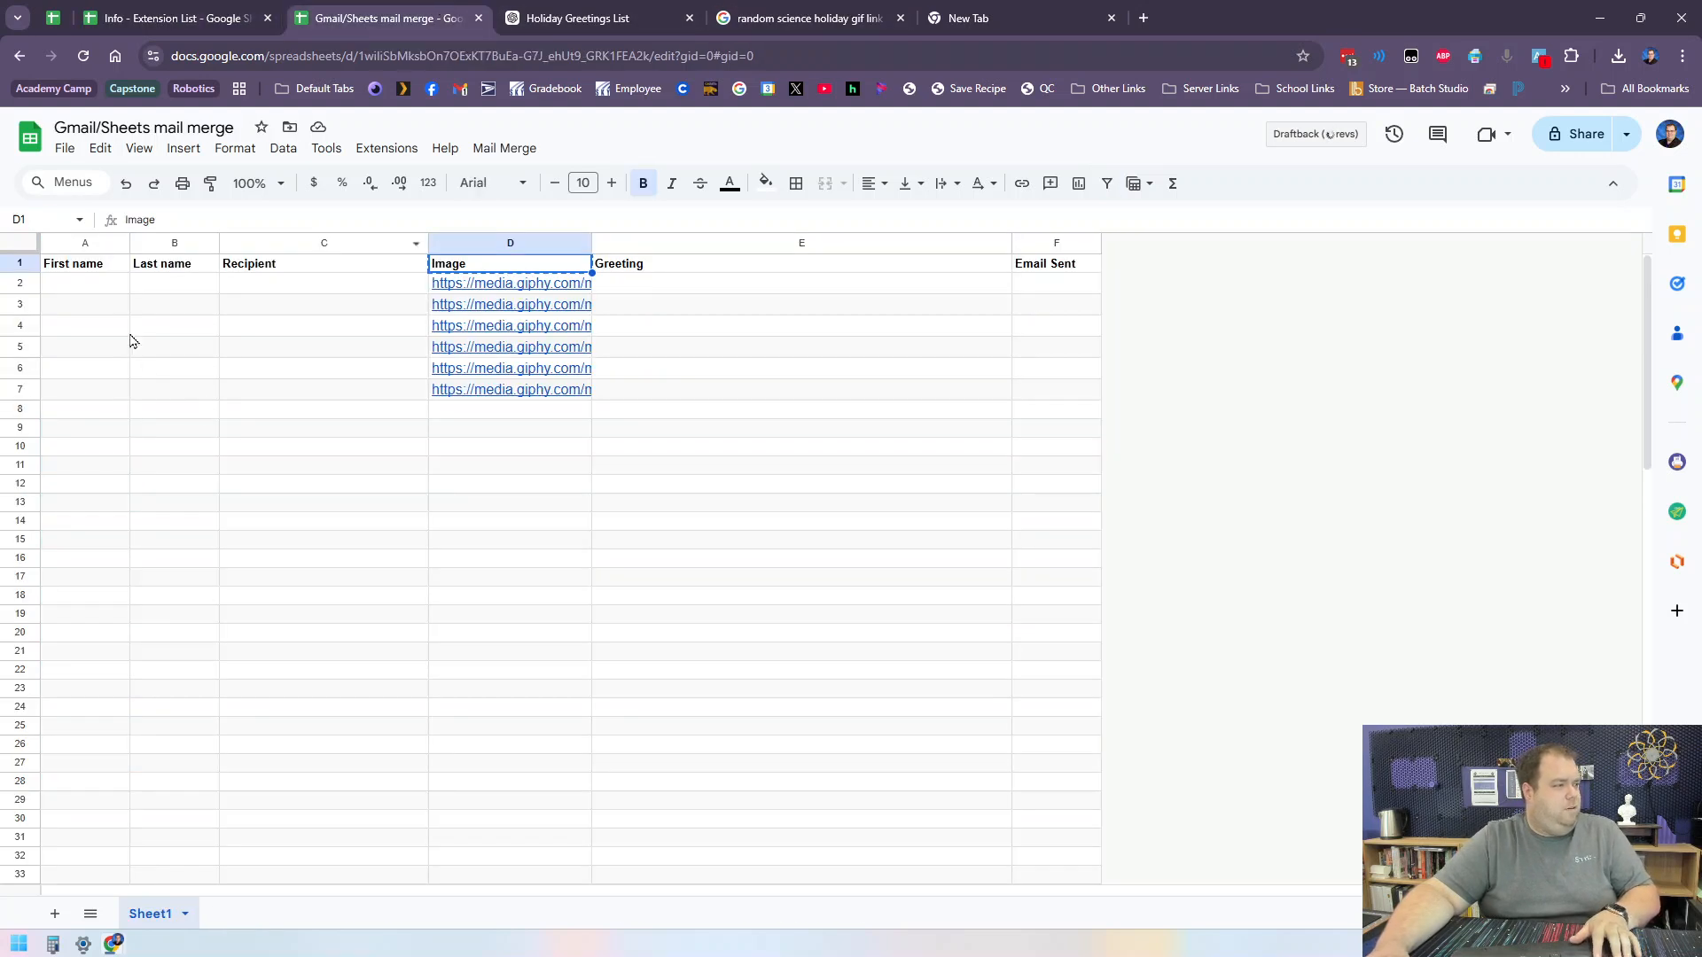
{"action": "left_click", "coordinate": [108, 290]}
{"action": "key", "text": "ctrl+v"}
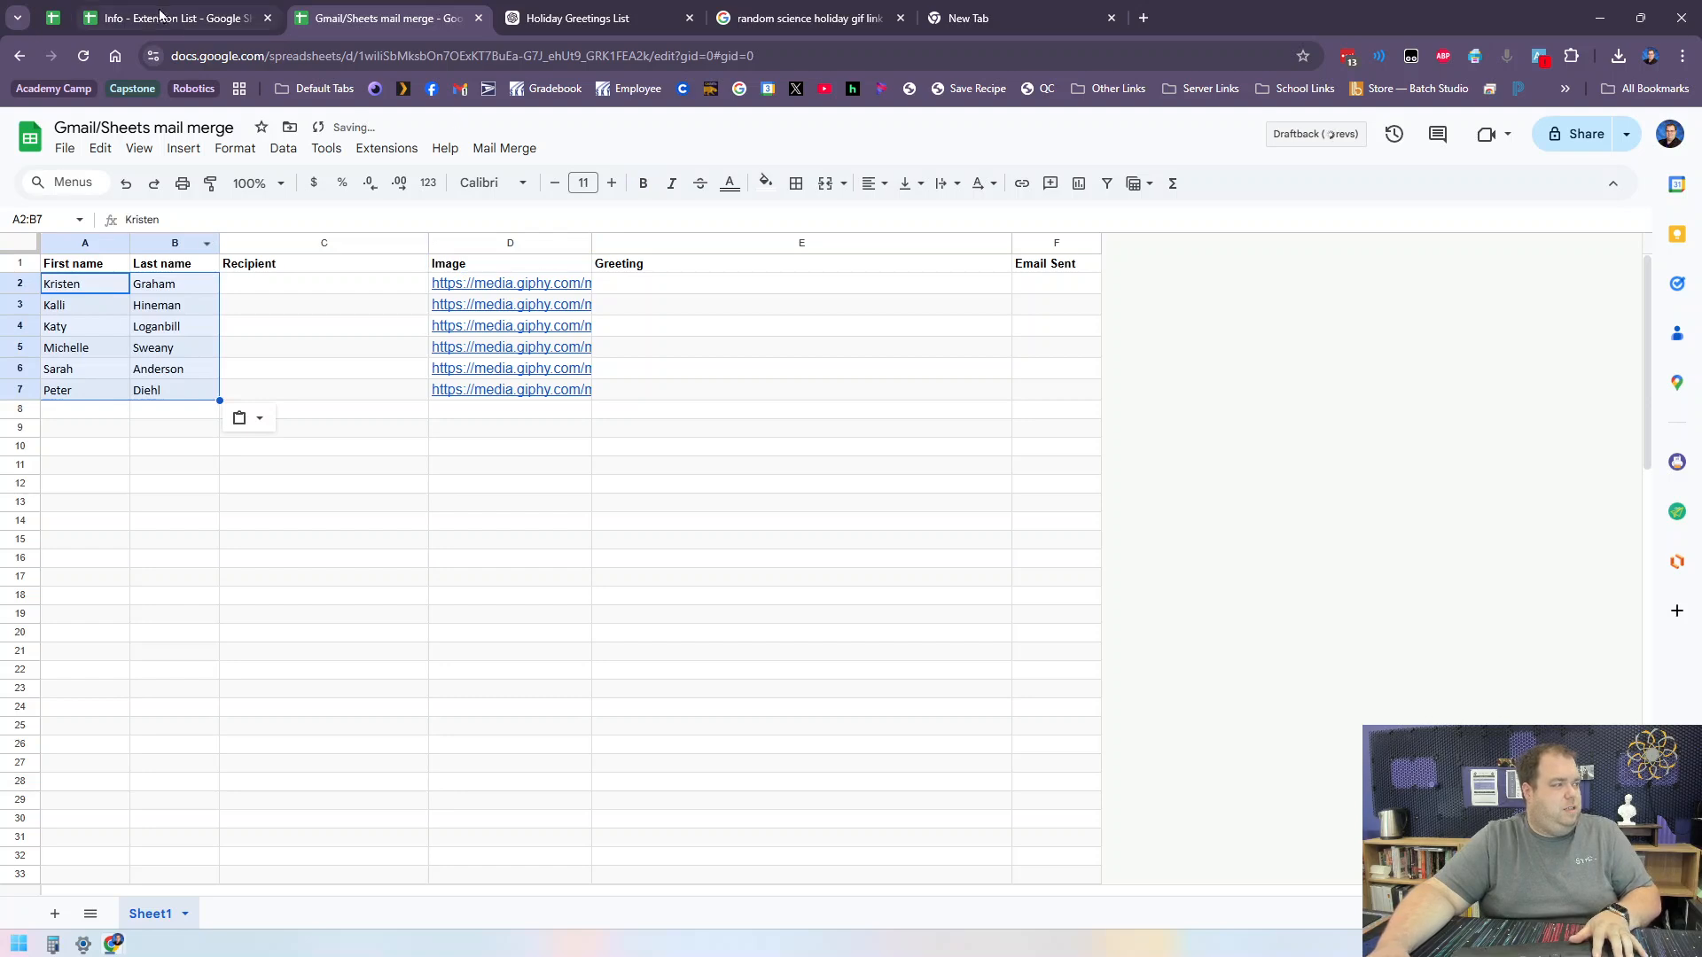
Copy the same teachers' email addresses from the Extension List into the mail merge sheet's Recipient column, starting at C2.
{"action": "left_click", "coordinate": [161, 18]}
{"action": "left_click_drag", "start_coordinate": [969, 310], "coordinate": [966, 415]}
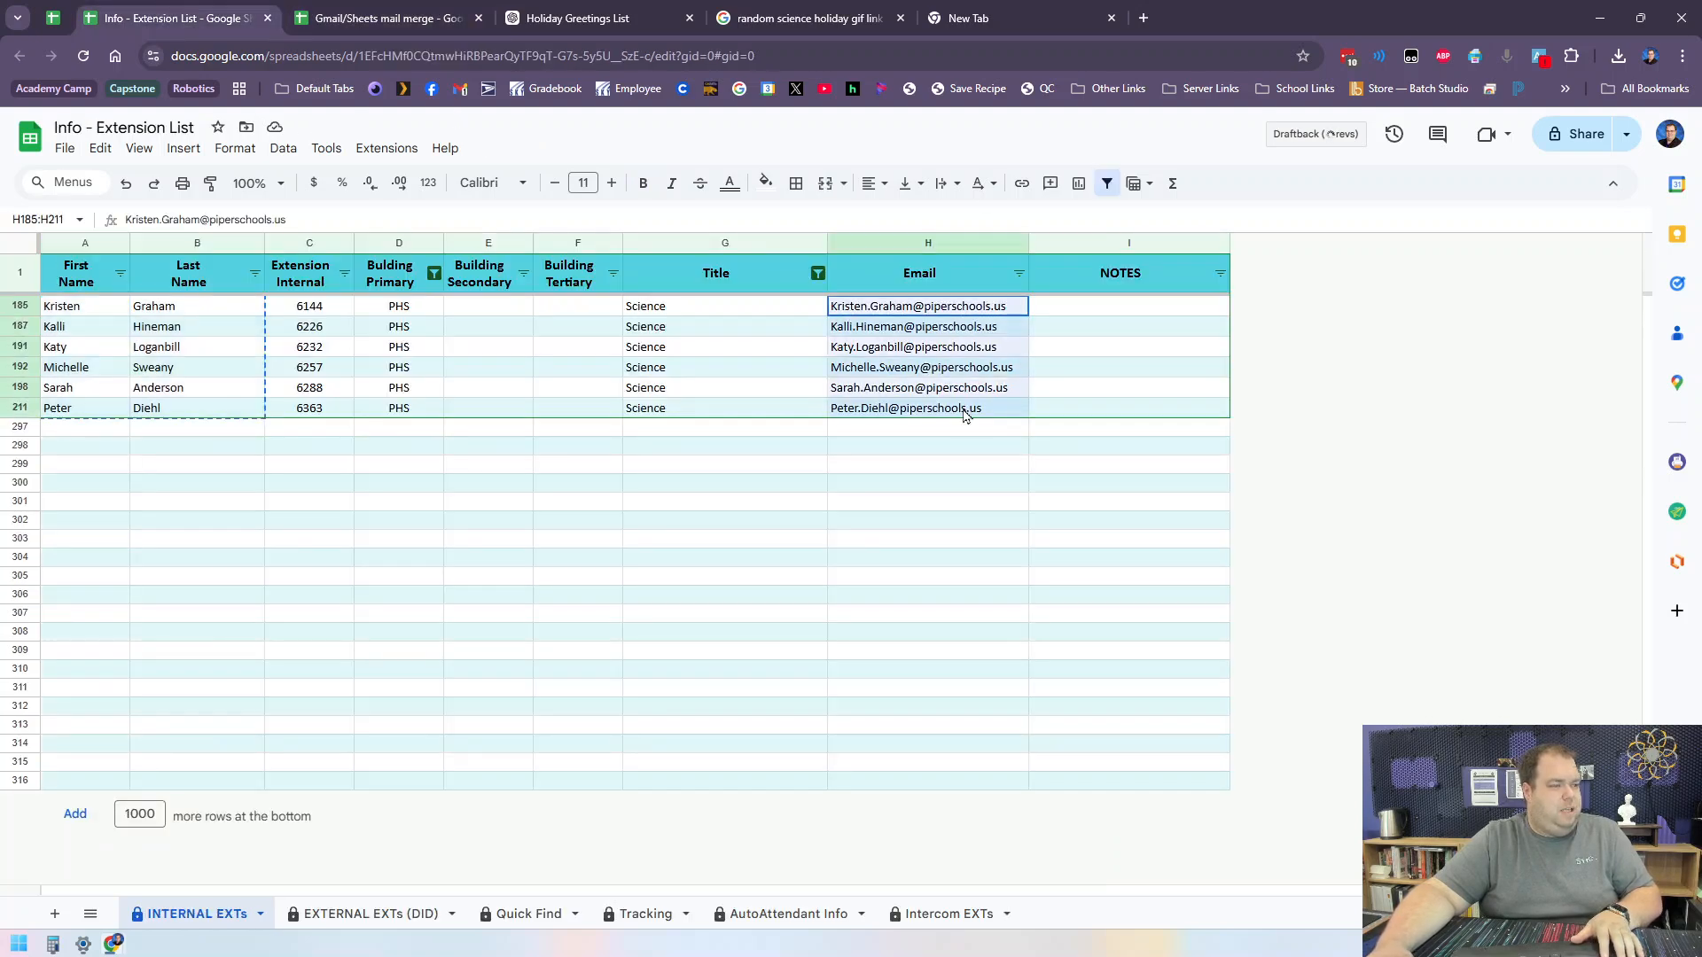
{"action": "key", "text": "ctrl+c"}
{"action": "left_click", "coordinate": [408, 13]}
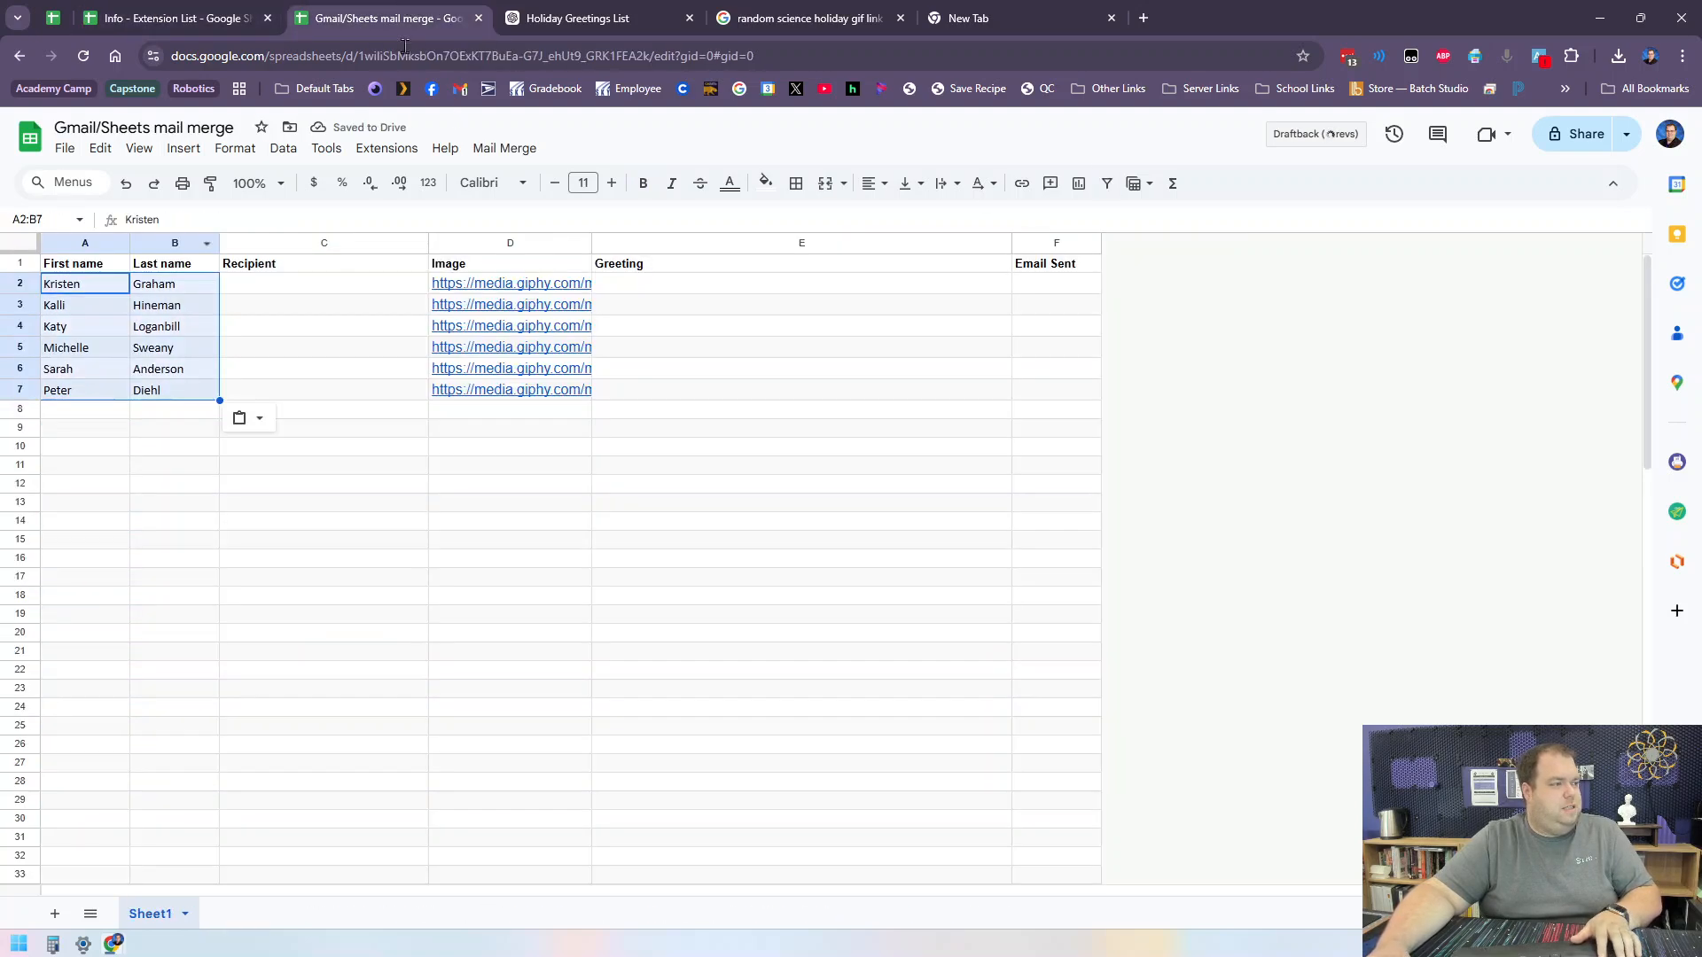
{"action": "left_click", "coordinate": [397, 289]}
{"action": "key", "text": "ctrl+v"}
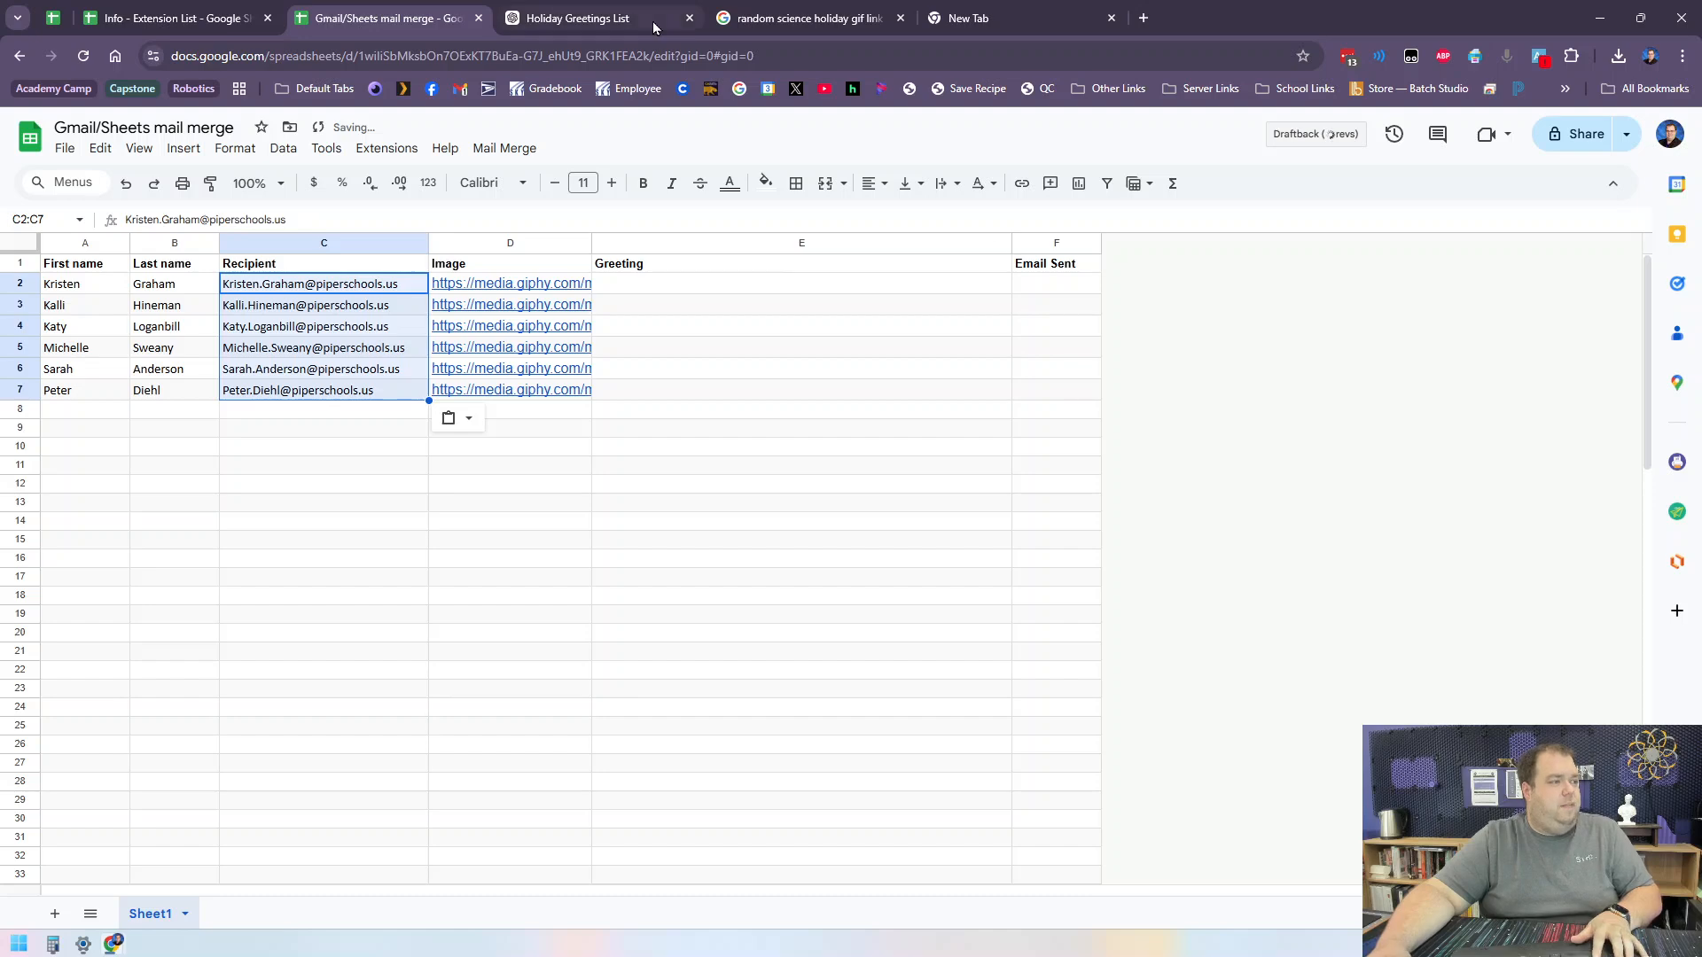
Copy the 10 nerdy science-themed holiday greetings from the ChatGPT chat into the mail merge sheet's Greeting column, starting at E2.
{"action": "left_click", "coordinate": [620, 18]}
{"action": "scroll", "coordinate": [783, 703], "scroll_direction": "up", "scroll_amount": 20}
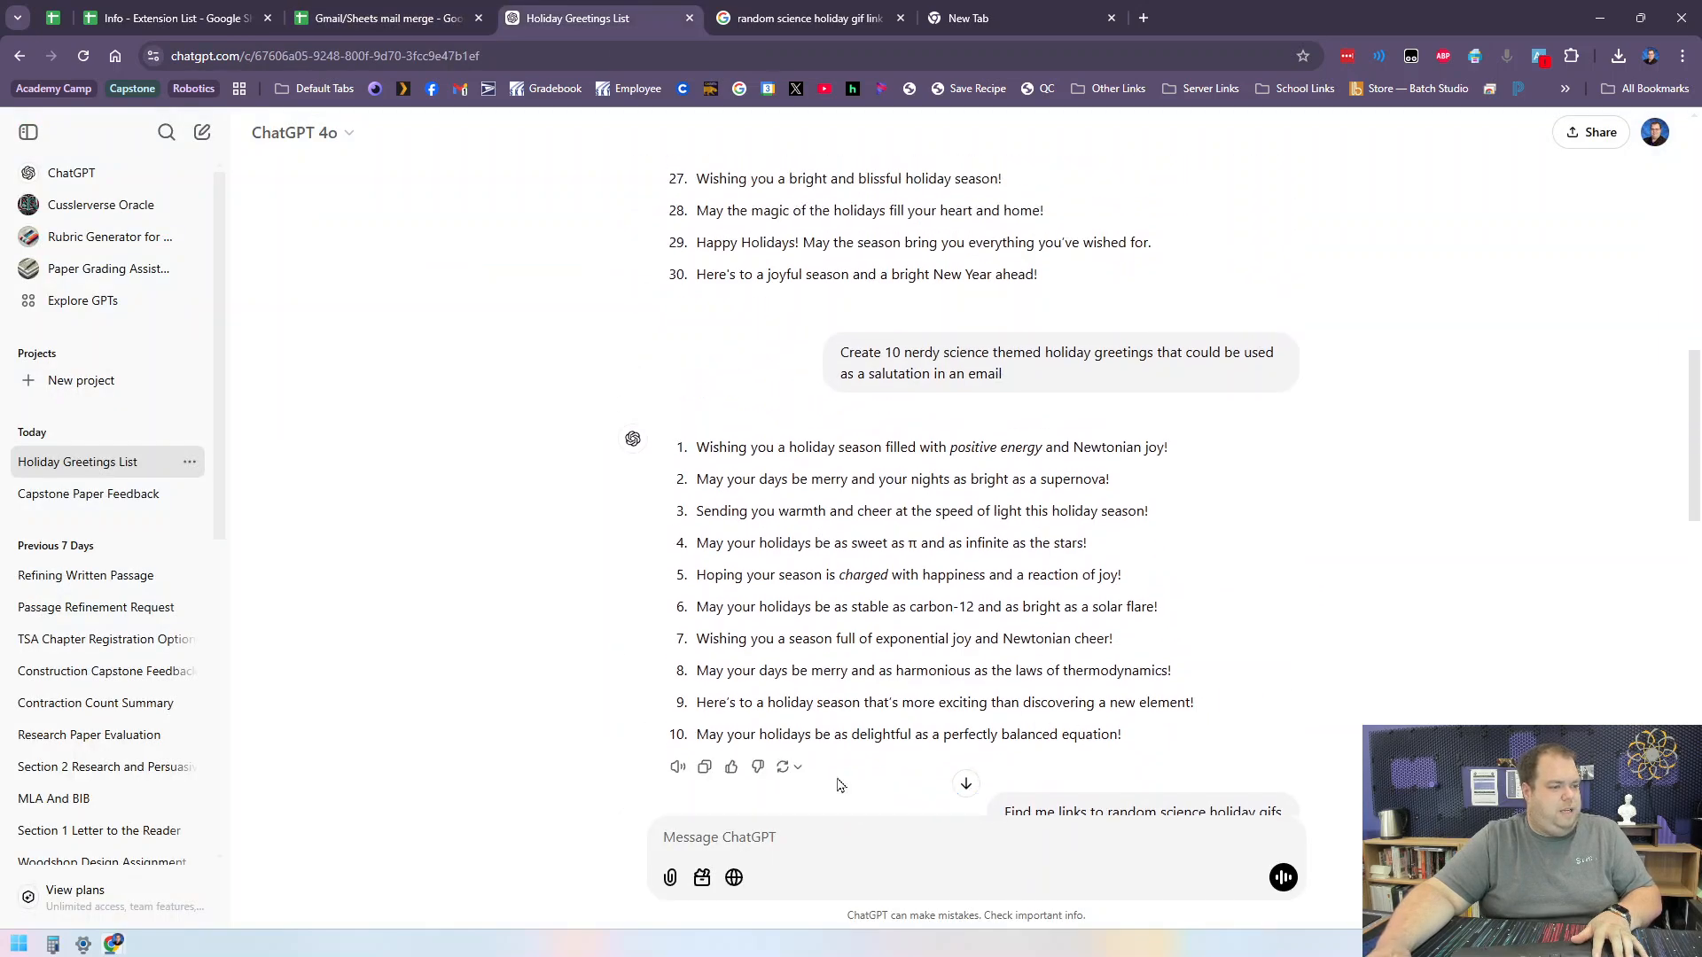
{"action": "left_click", "coordinate": [705, 767]}
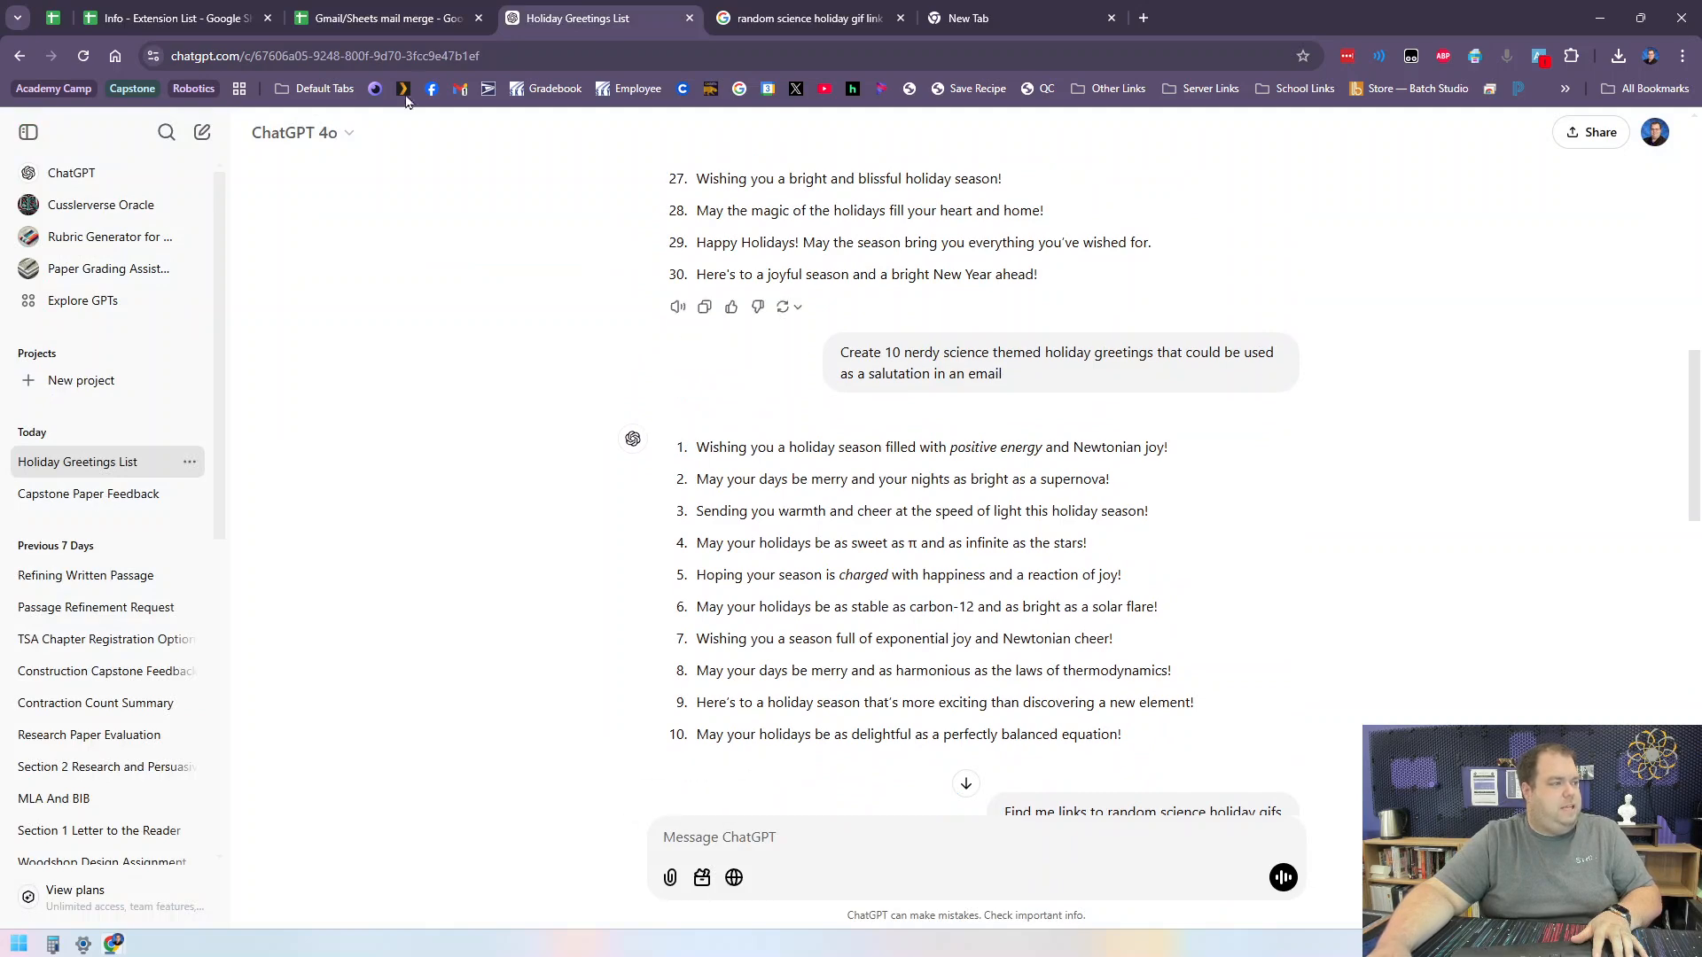
{"action": "left_click", "coordinate": [347, 11]}
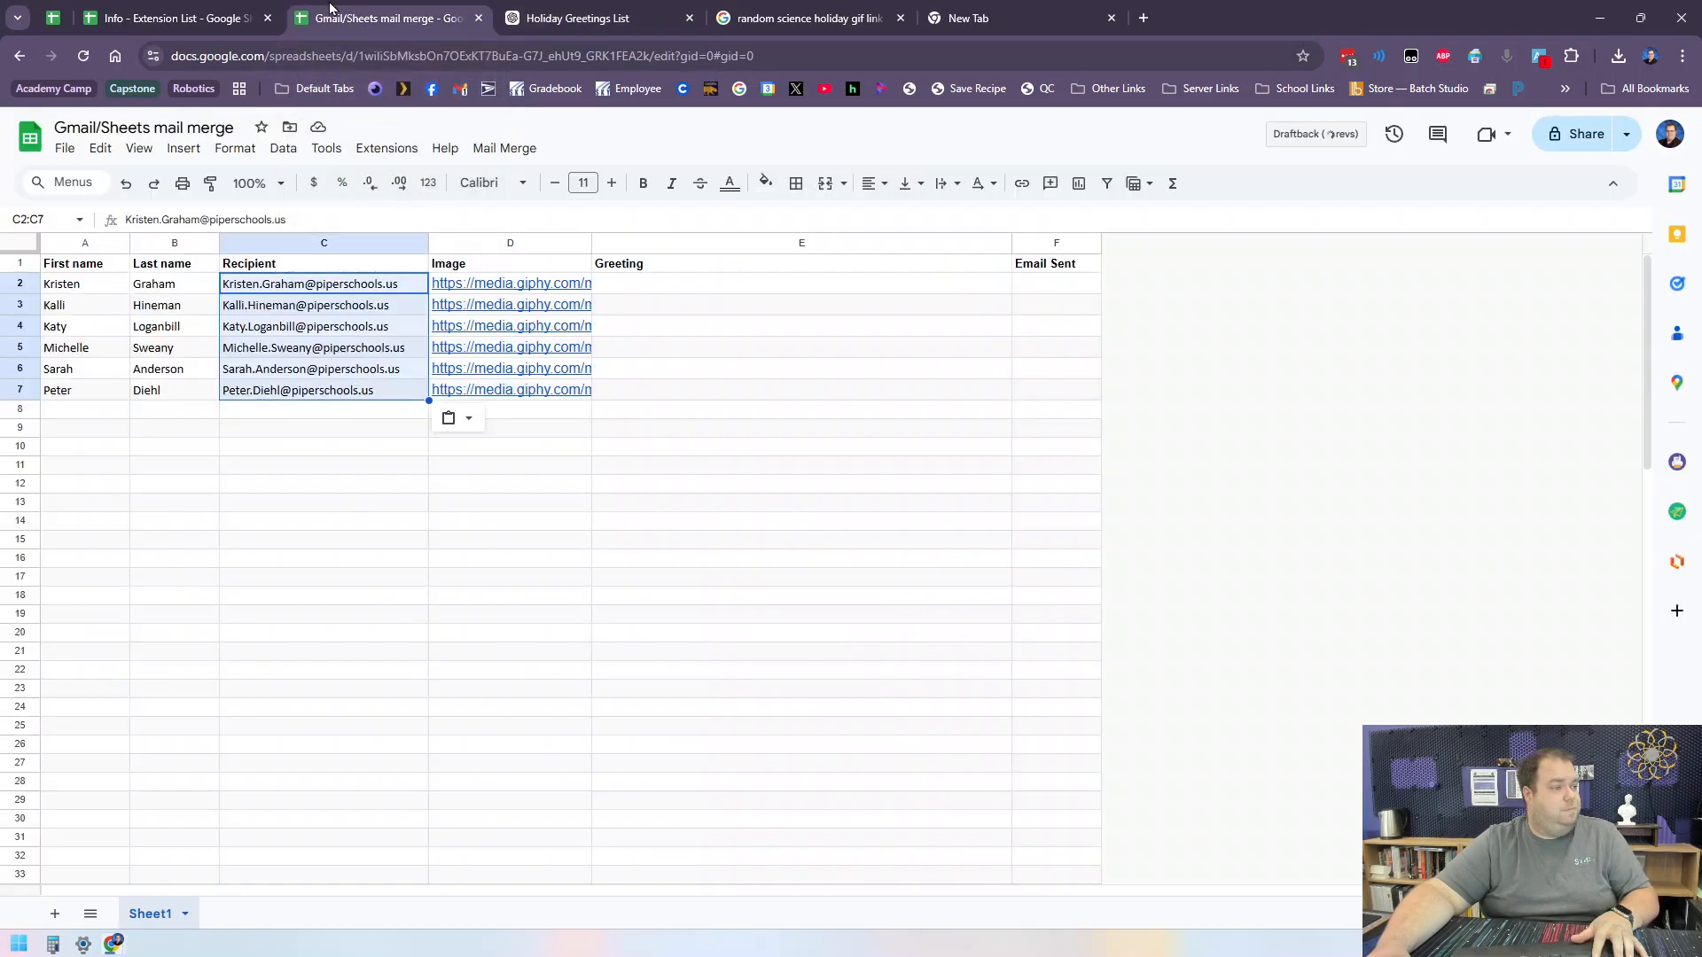
{"action": "left_click", "coordinate": [741, 285]}
{"action": "key", "text": "ctrl+v"}
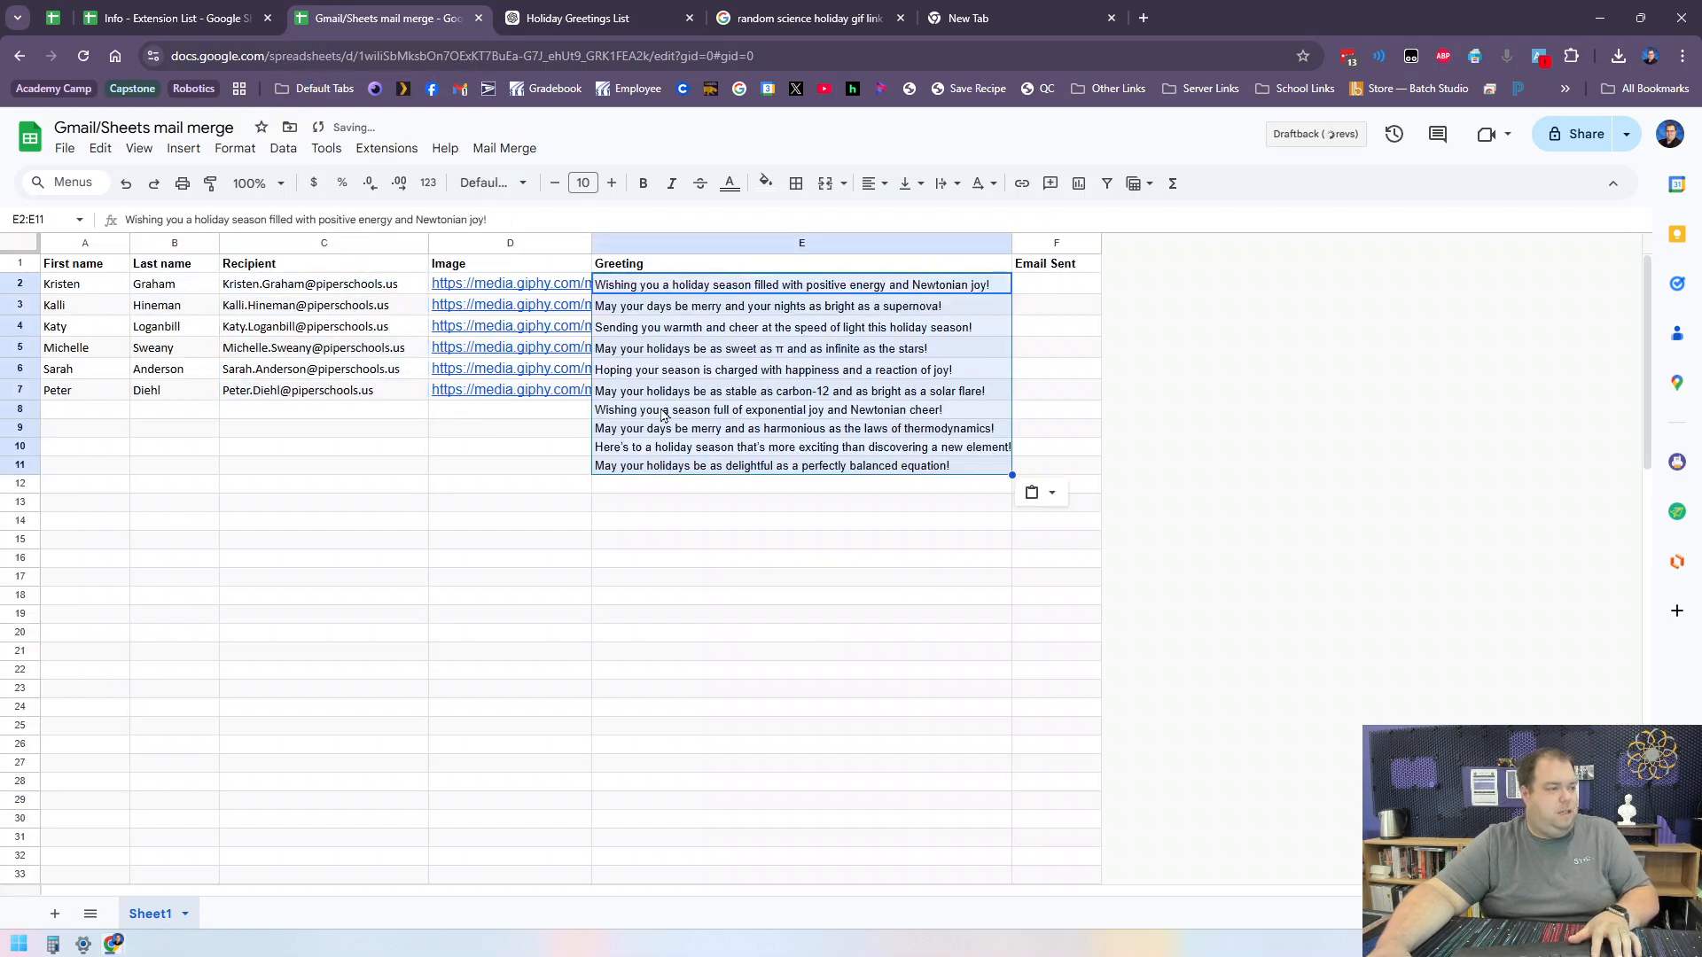
Delete the surplus greetings in cells E8:E11 that have no matching recipient.
{"action": "left_click_drag", "start_coordinate": [664, 414], "coordinate": [665, 476]}
{"action": "key", "text": "Delete"}
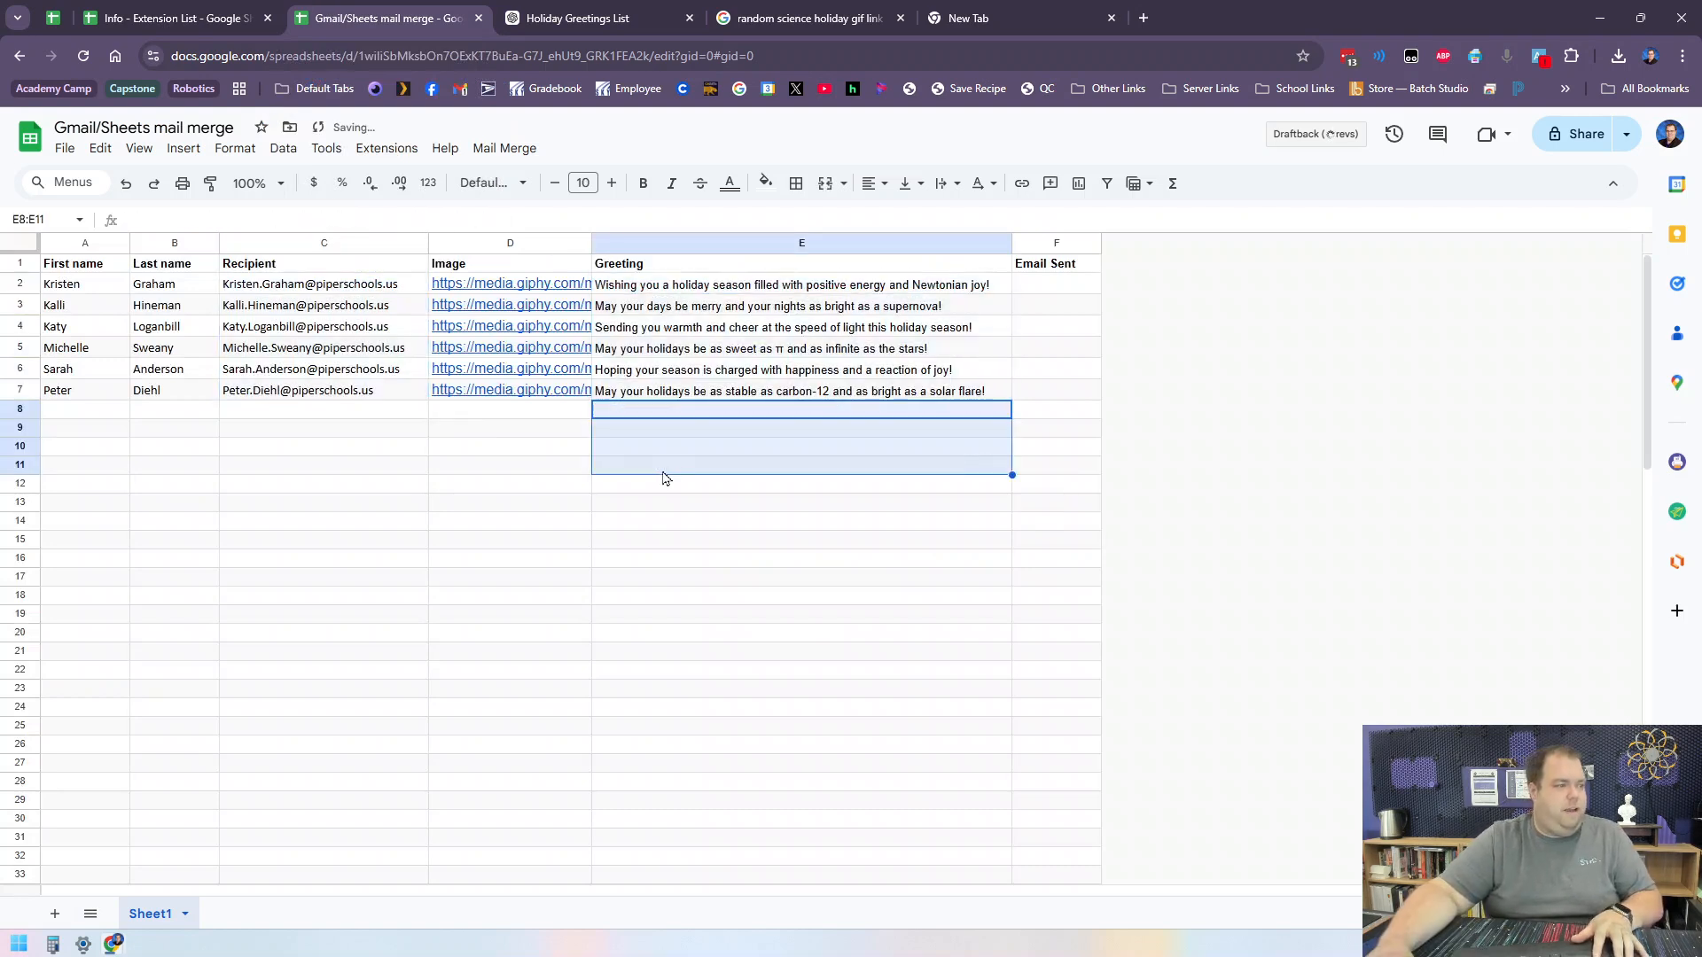
{"action": "left_click", "coordinate": [663, 471]}
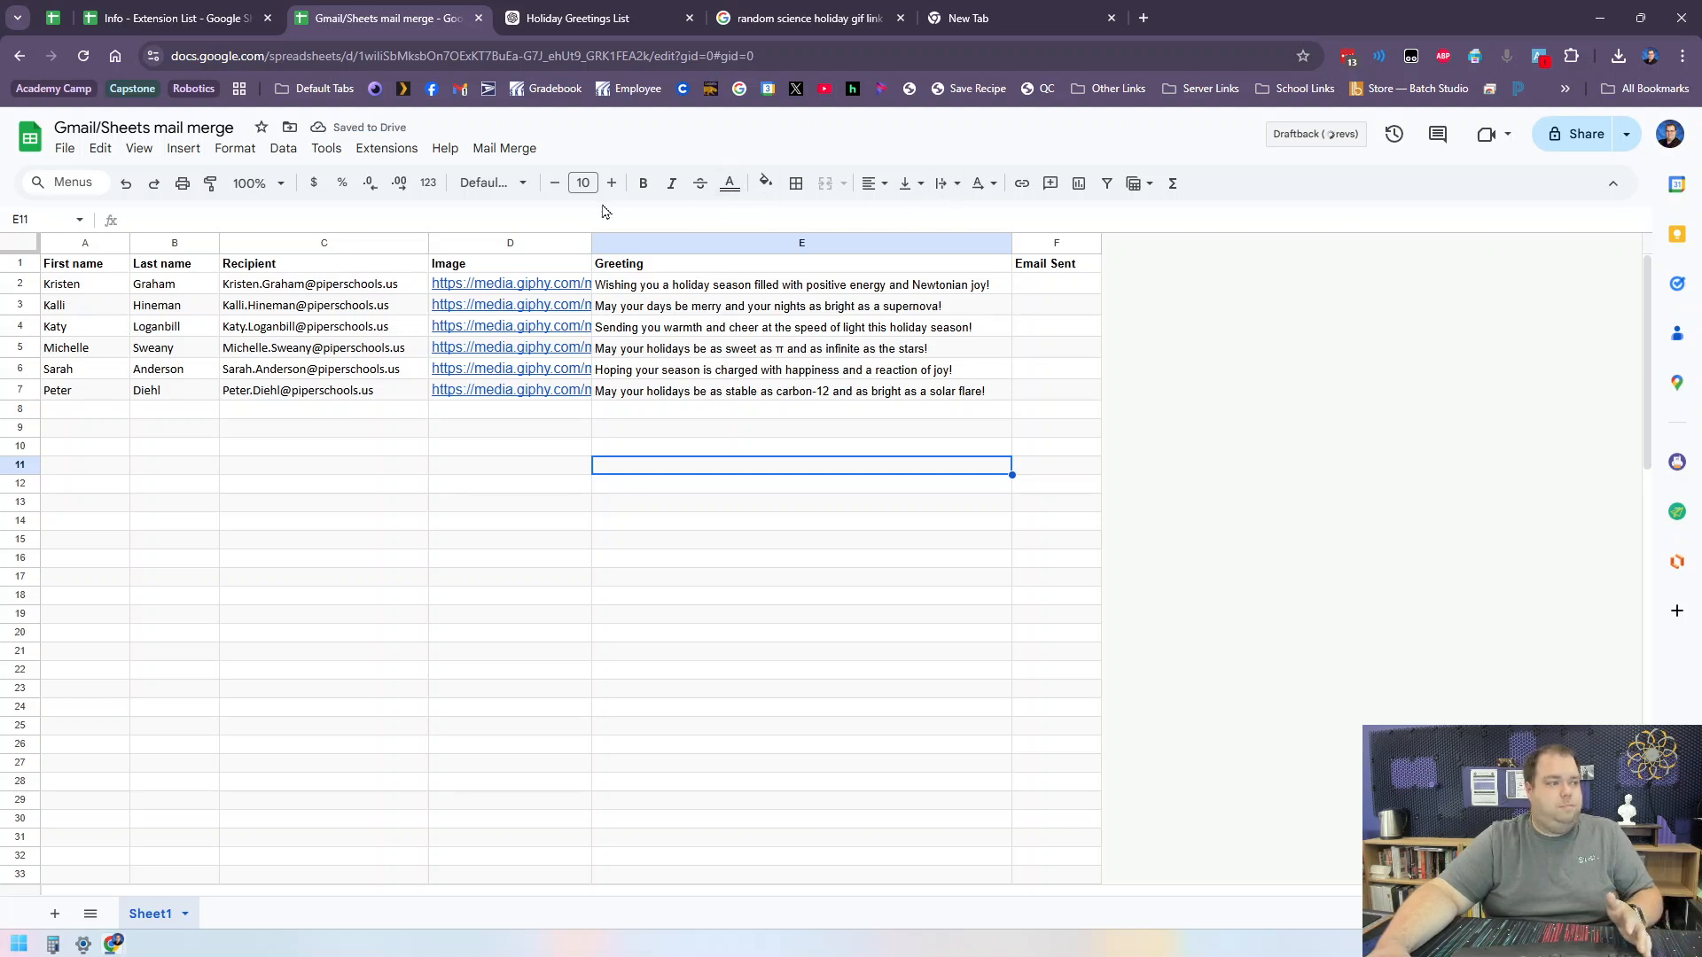
Send the mail merge emails from the sheet, using the Gmail draft with the subject line "Happy Holidays".
{"action": "left_click", "coordinate": [486, 150]}
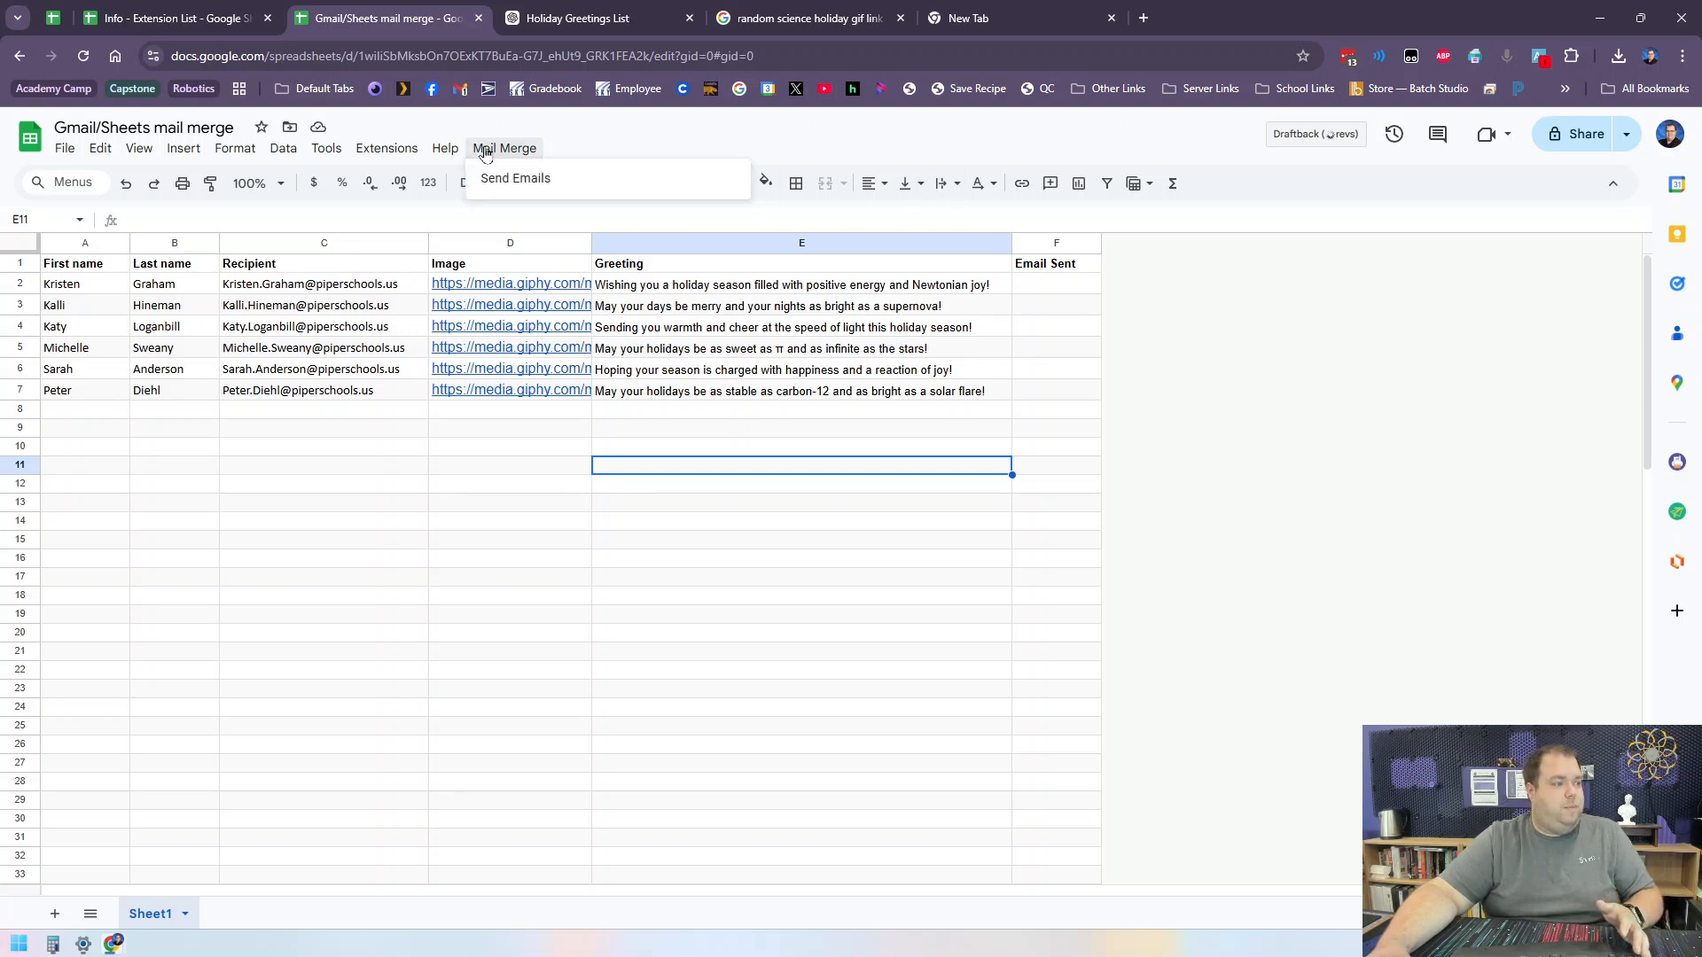
{"action": "left_click", "coordinate": [591, 184]}
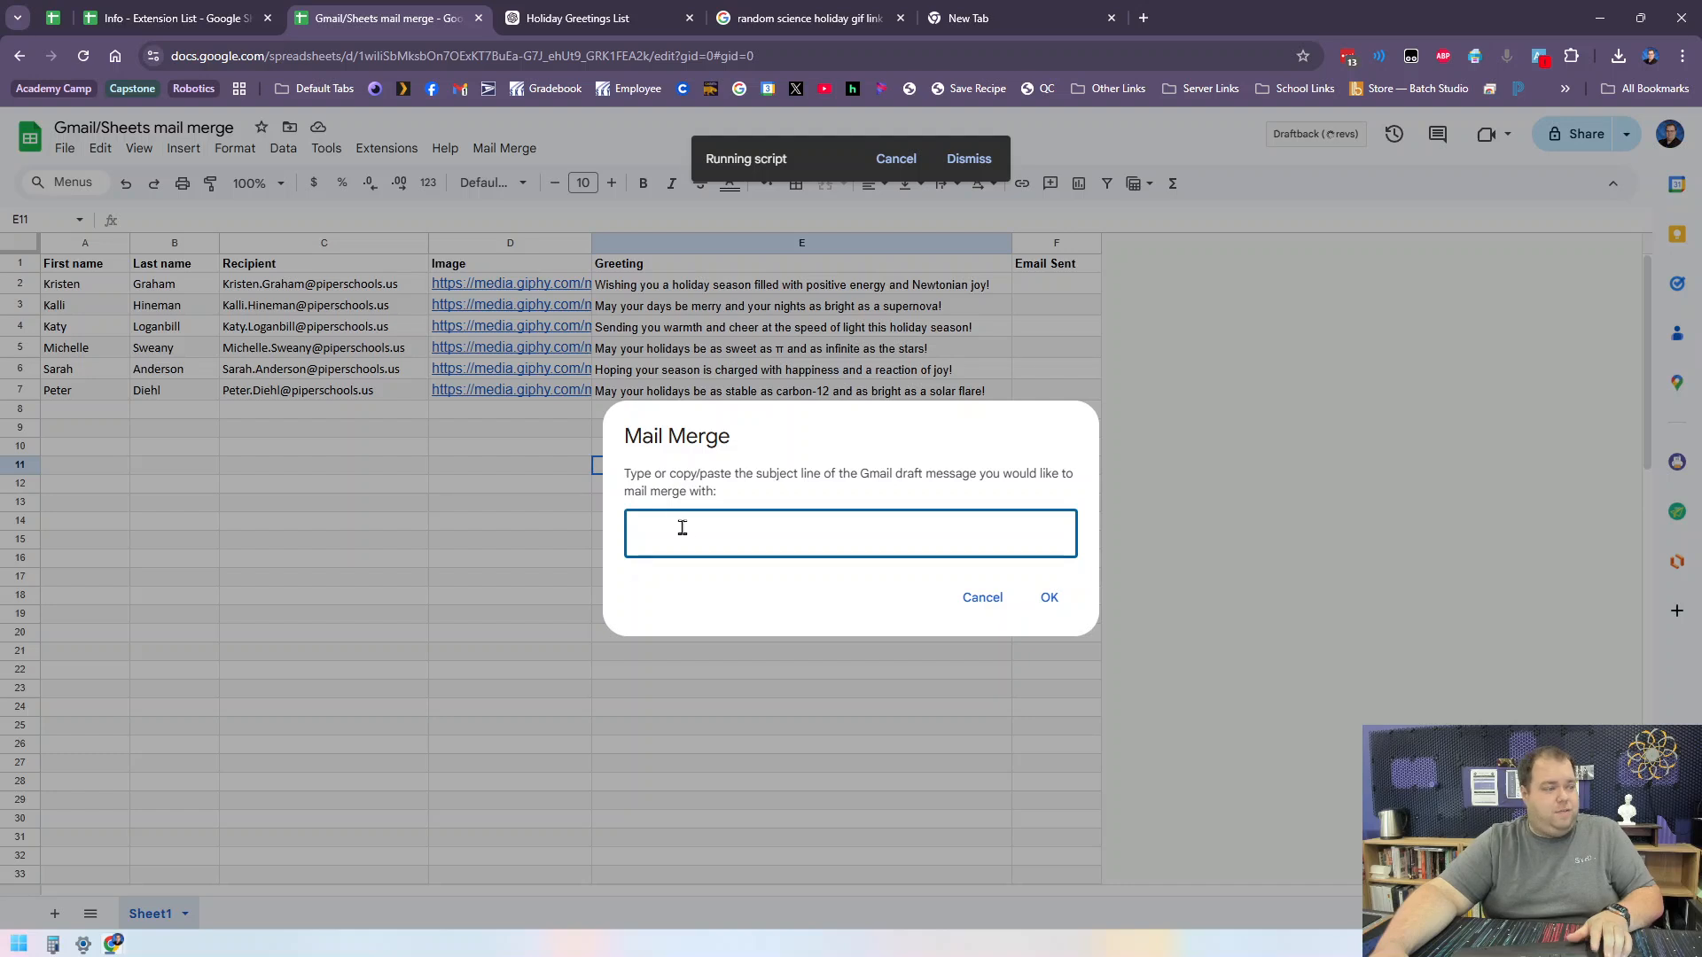
{"action": "key", "text": "super+v"}
{"action": "scroll", "coordinate": [753, 719], "scroll_direction": "down", "scroll_amount": 3}
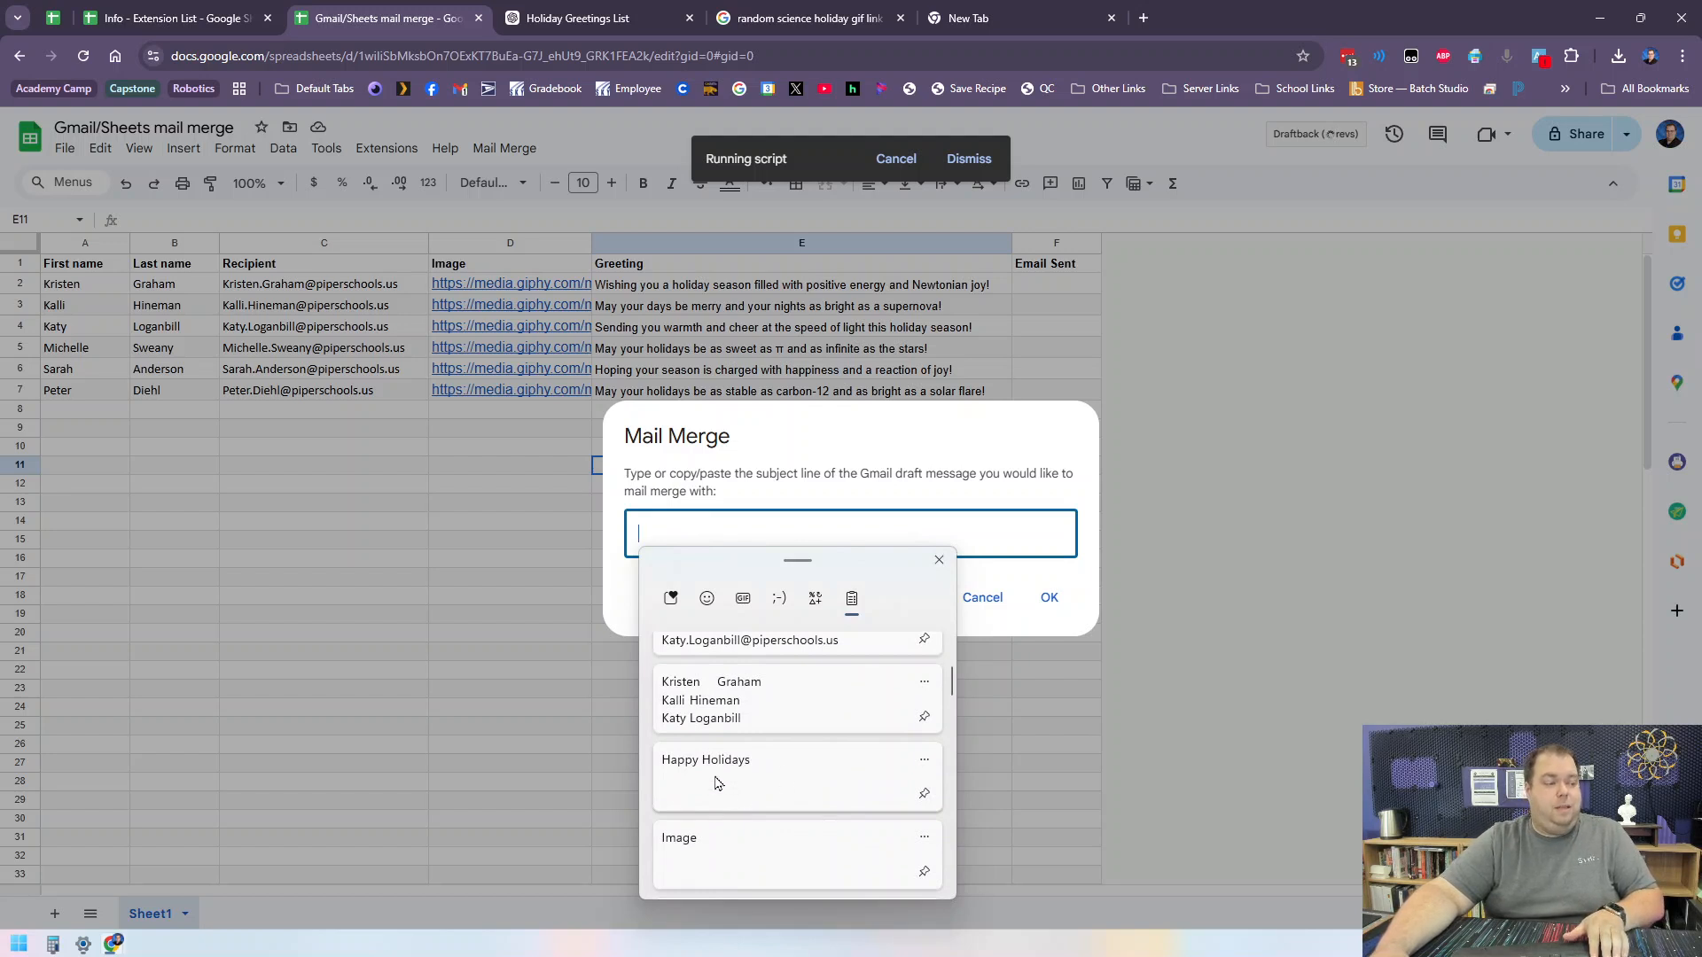
{"action": "left_click", "coordinate": [763, 788]}
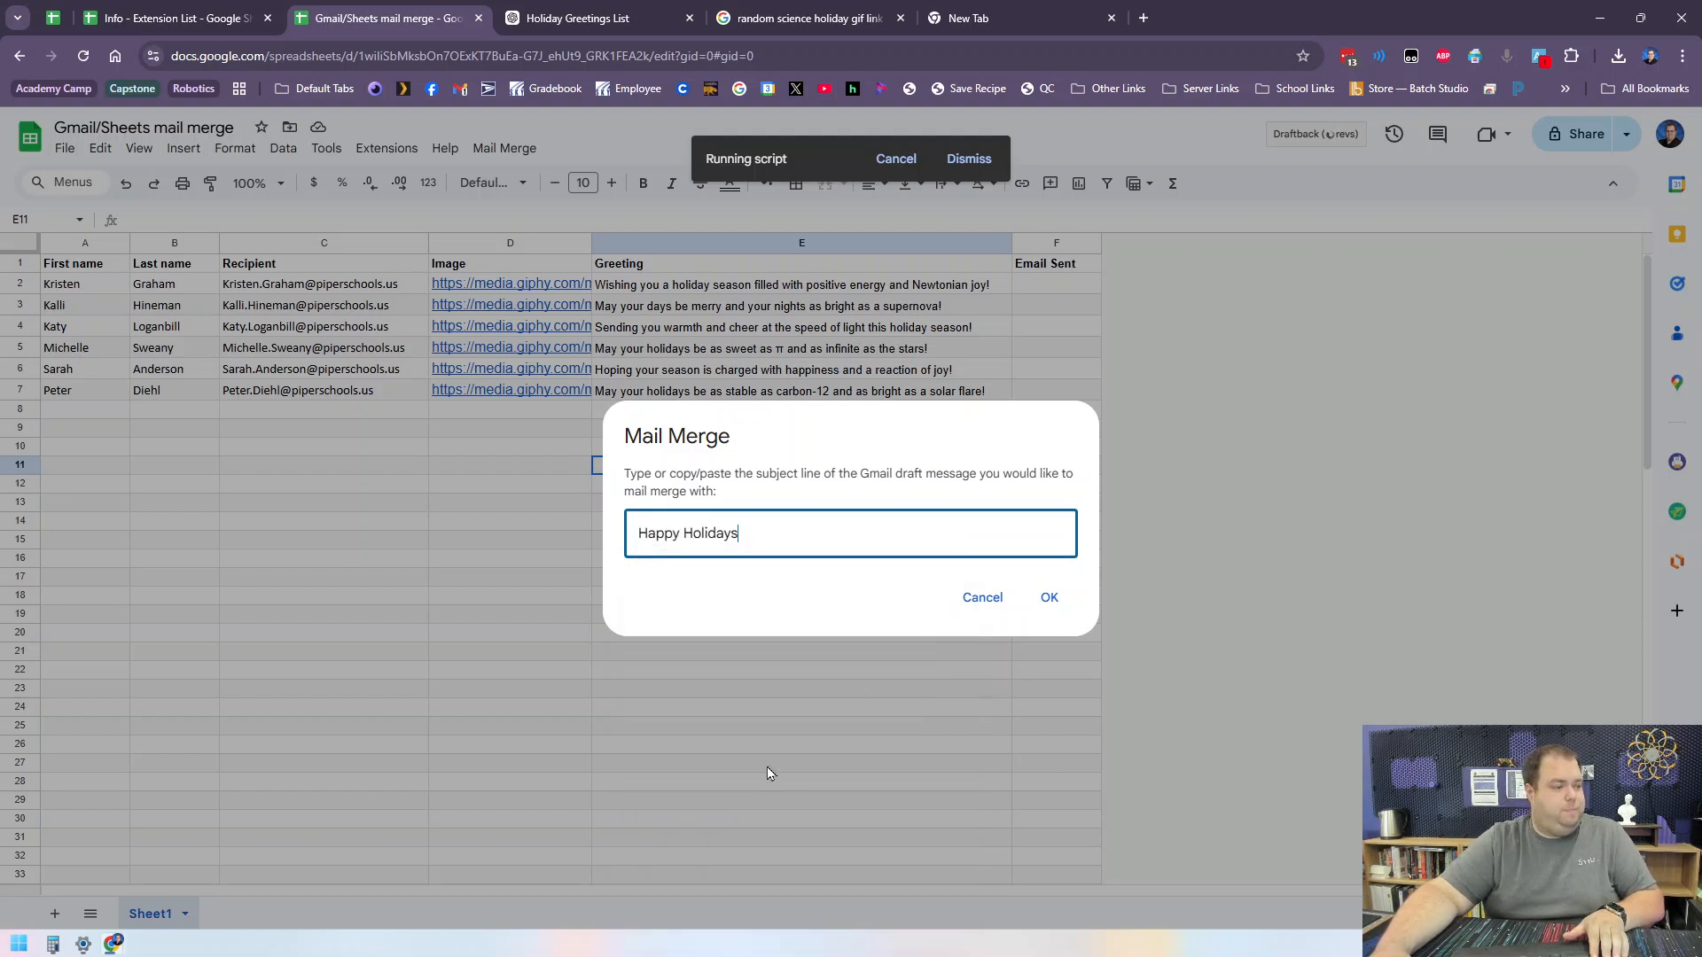
{"action": "left_click", "coordinate": [1048, 603]}
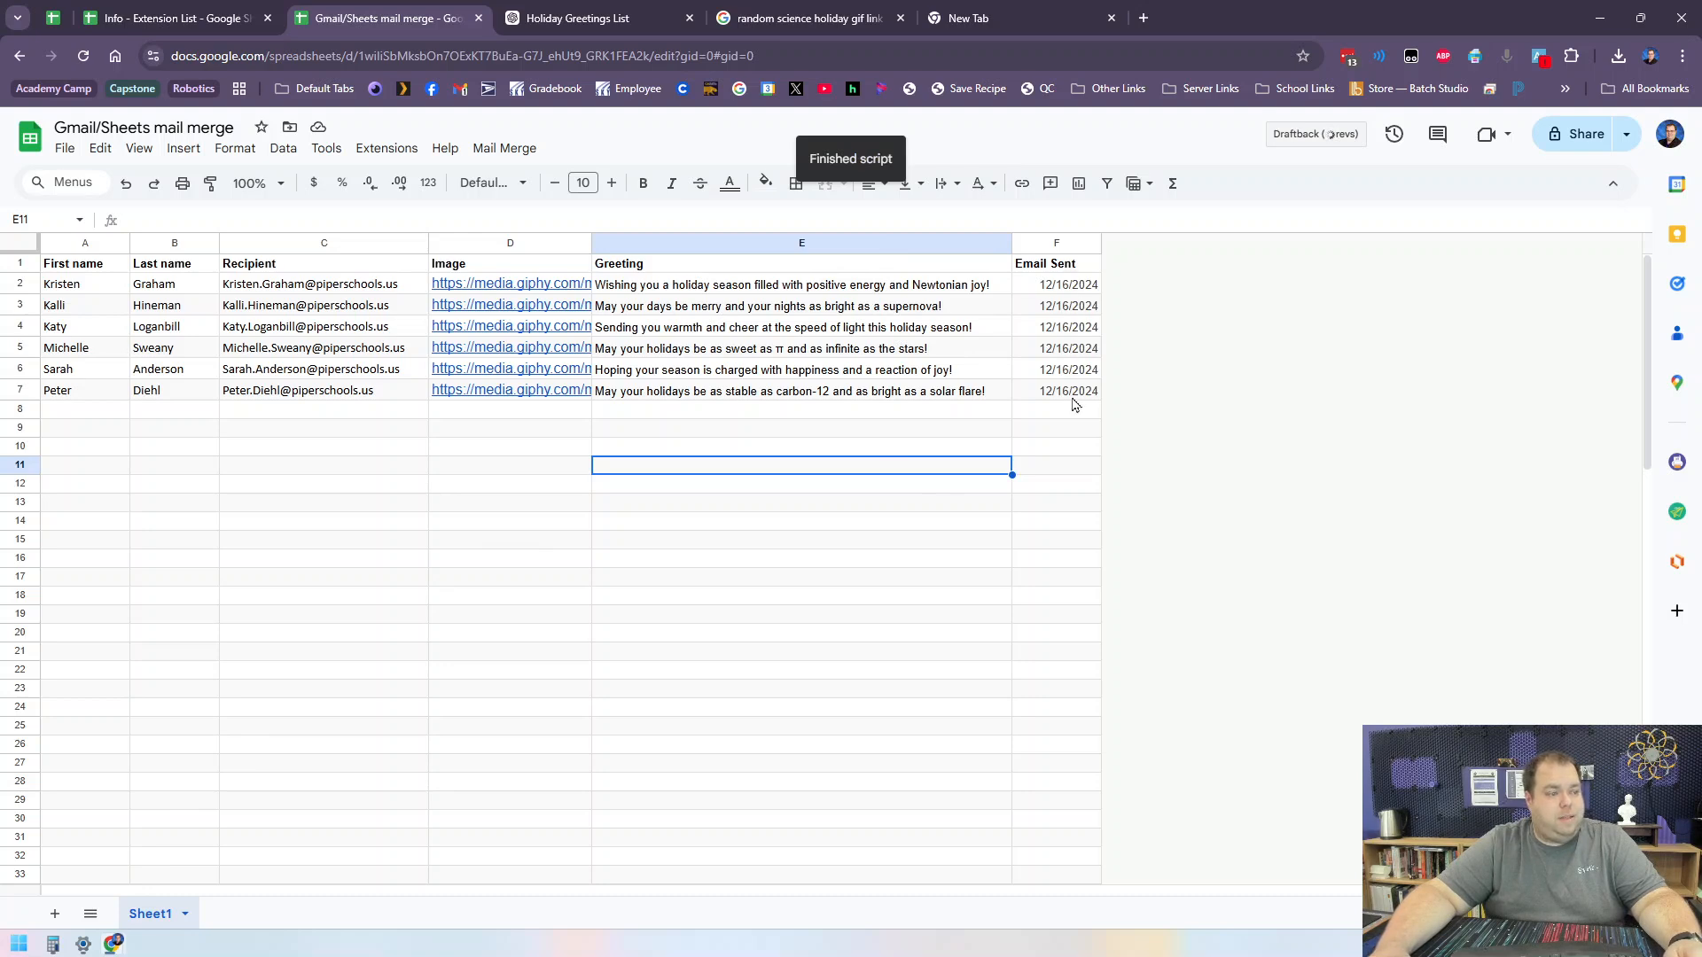
Switch to the Gmail window and view the sent mail to check the merged holiday emails.
{"action": "mouse_move", "coordinate": [110, 946]}
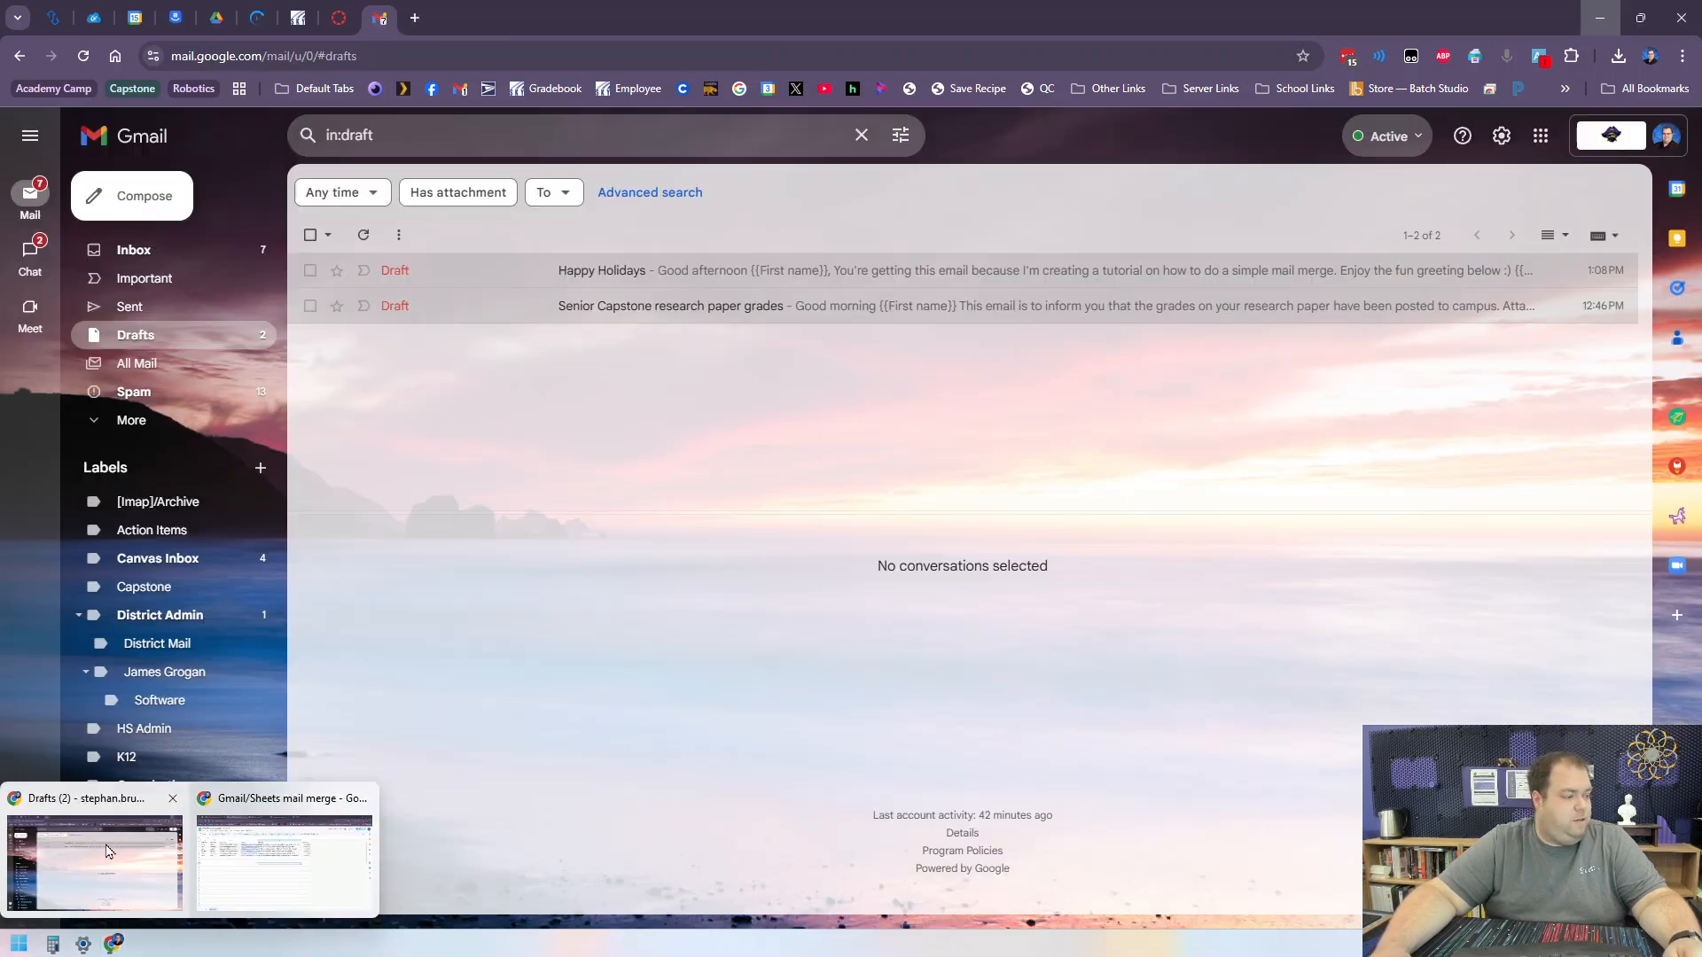
{"action": "left_click", "coordinate": [95, 855]}
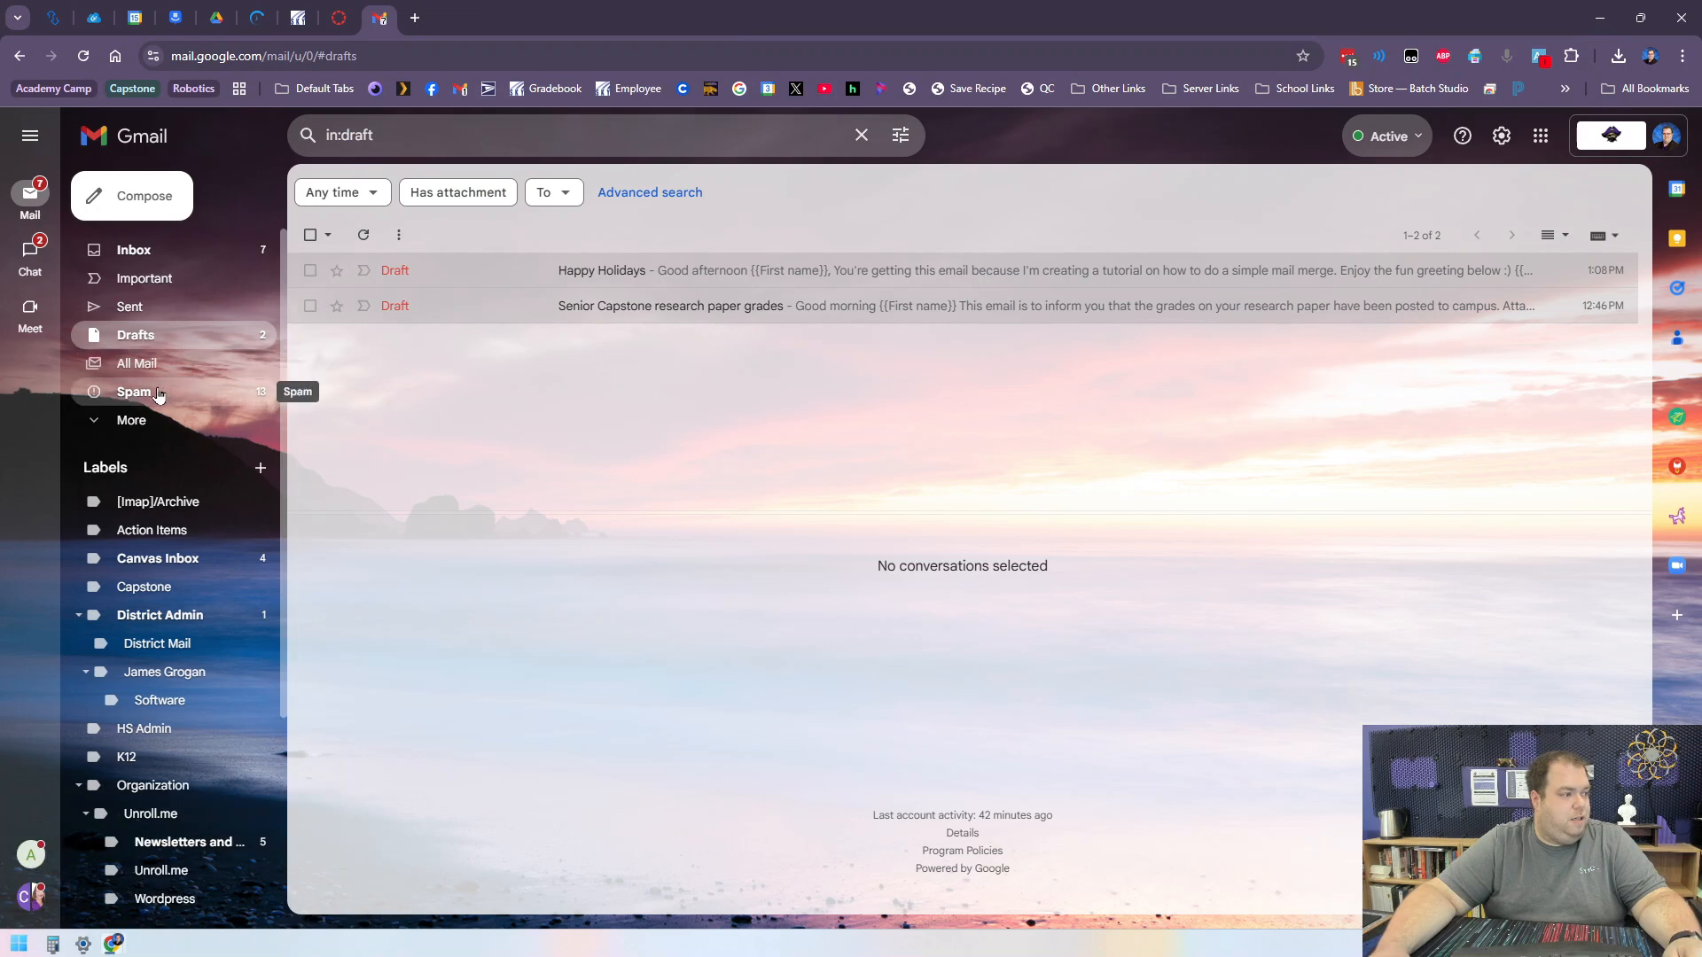
{"action": "left_click", "coordinate": [161, 306]}
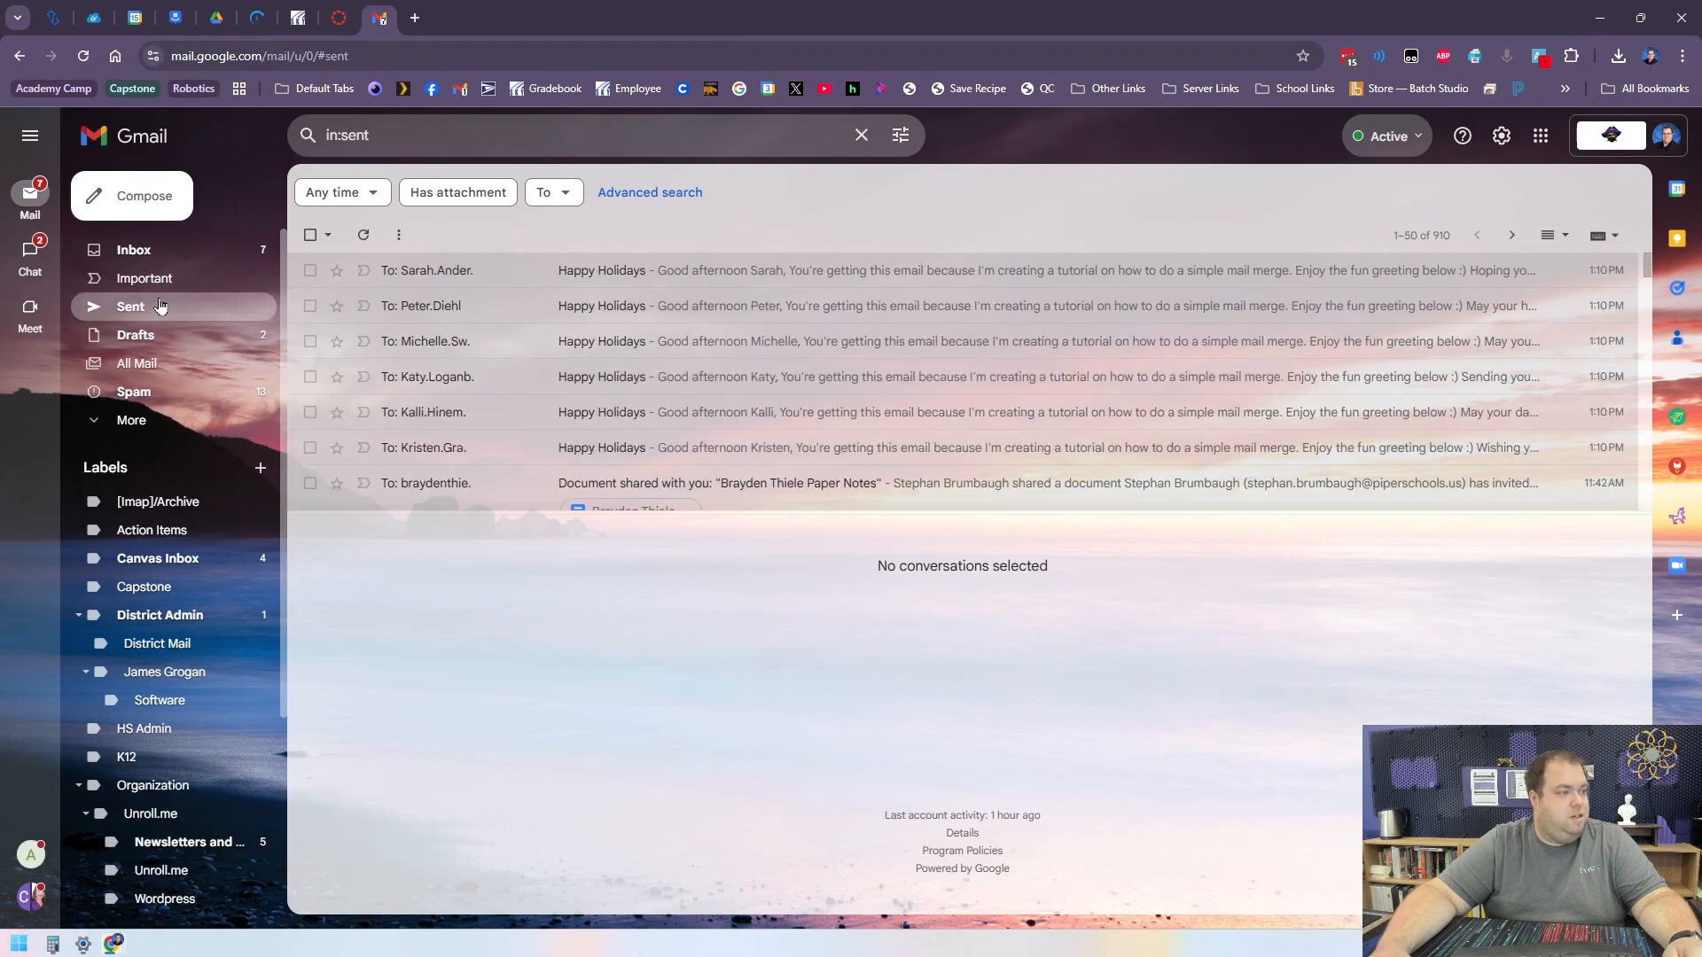